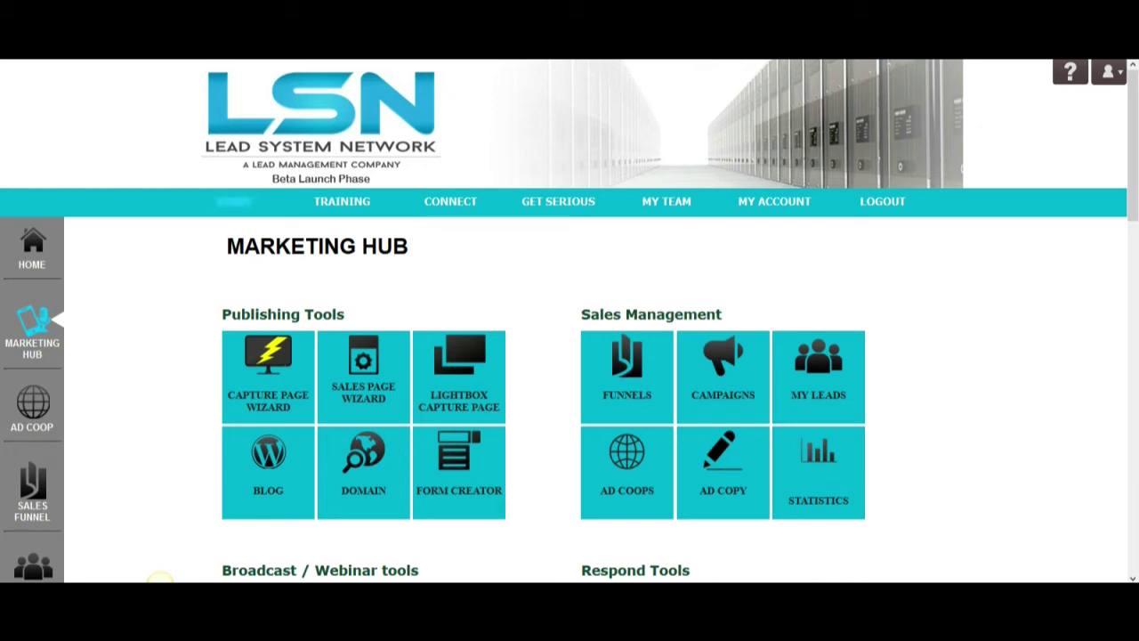
Open the email auto responder from the Respond Tools and start adding a new auto response message.
scroll(601, 548, "down", 3)
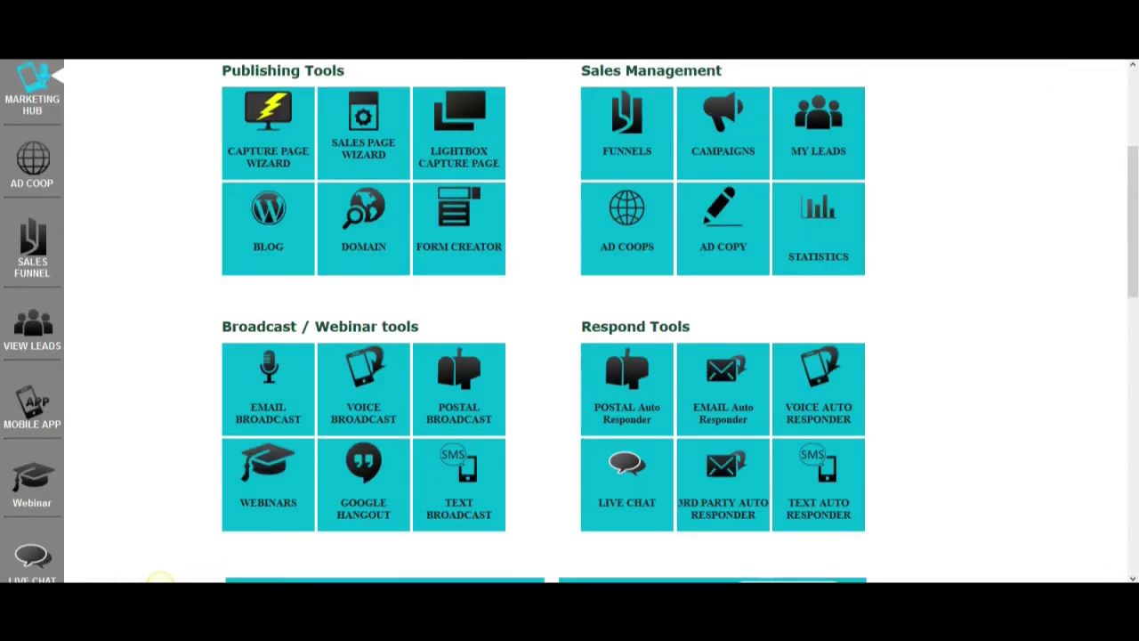
left_click(726, 399)
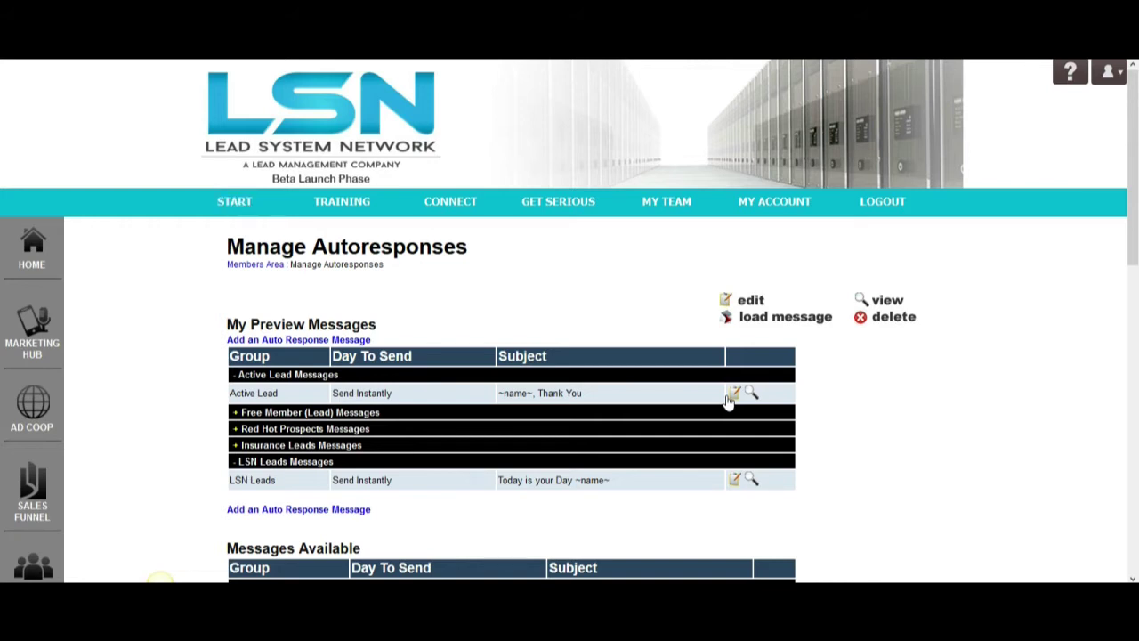
left_click(285, 510)
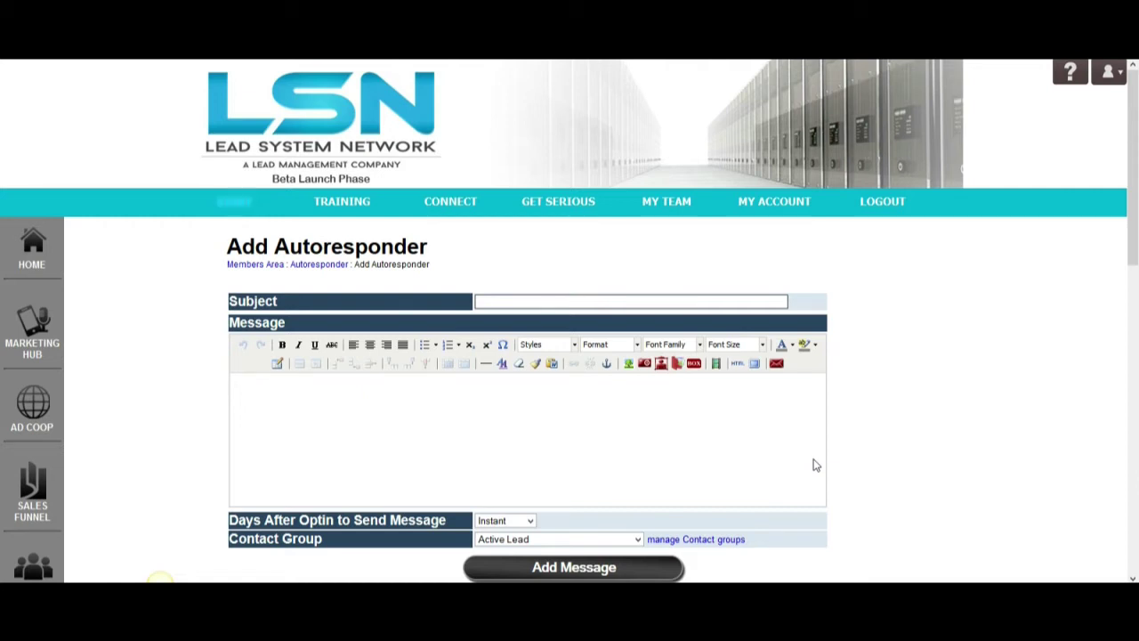
Look up the capture page series group among the contact groups and return to the new autoresponder form.
left_click(669, 539)
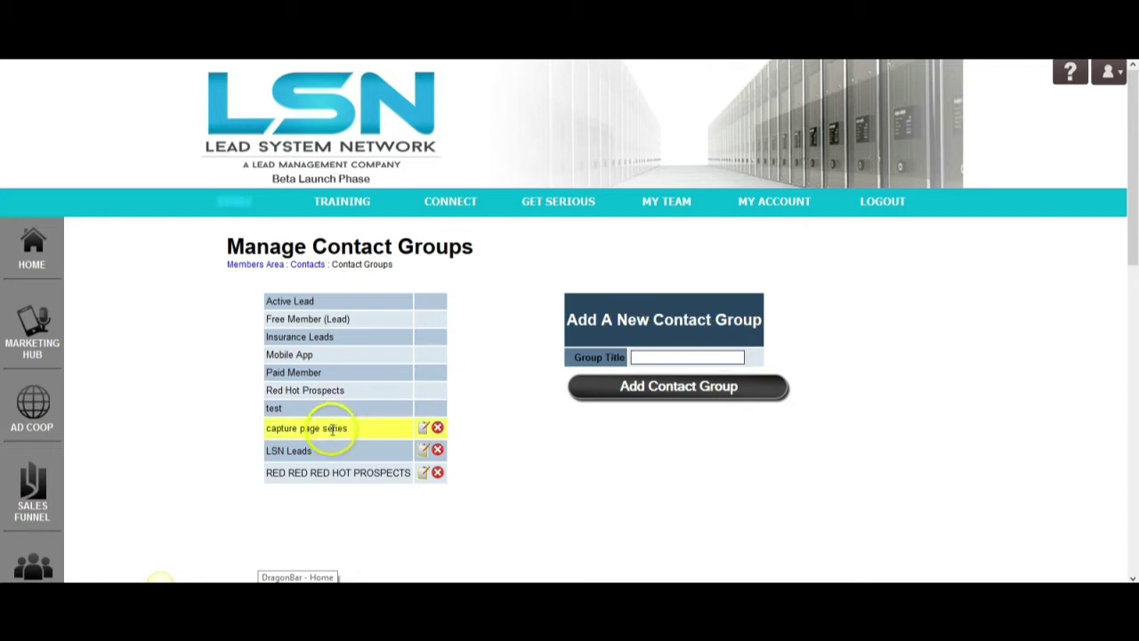
left_click_drag(363, 435, 228, 437)
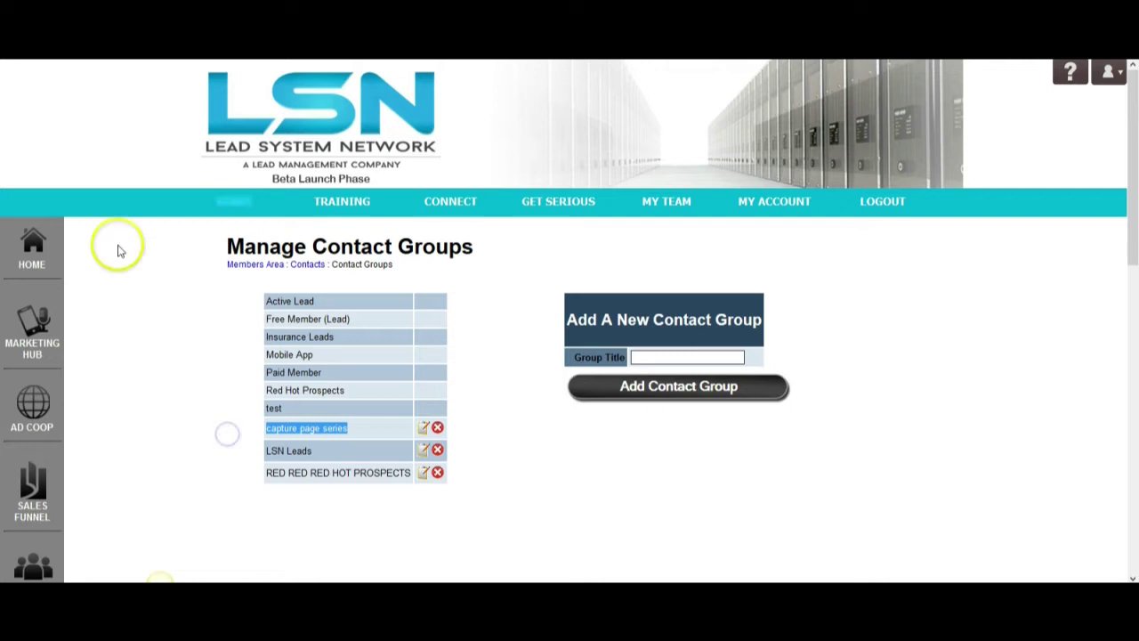
key("alt+Left")
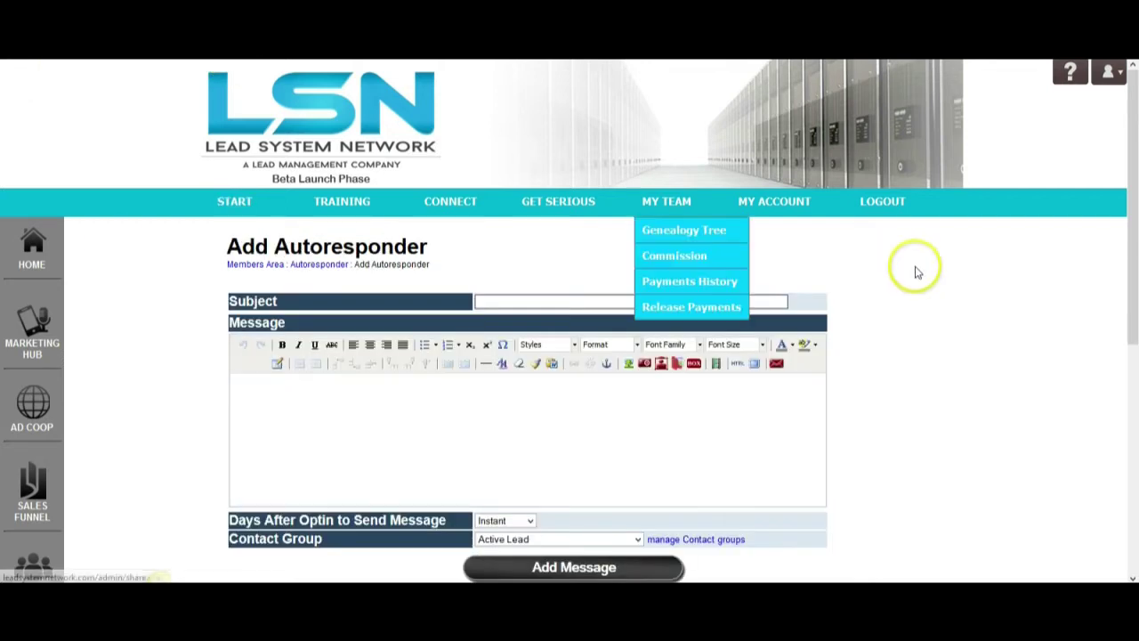
Set the autoresponder's contact group to capture page series.
scroll(534, 281, "down", 1)
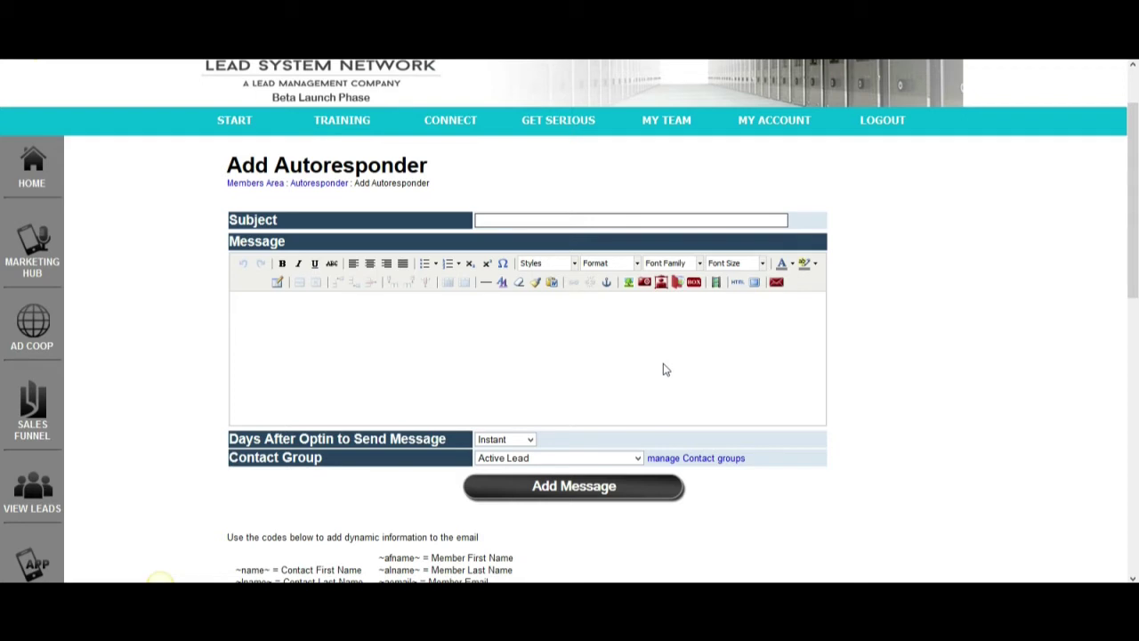
left_click(543, 458)
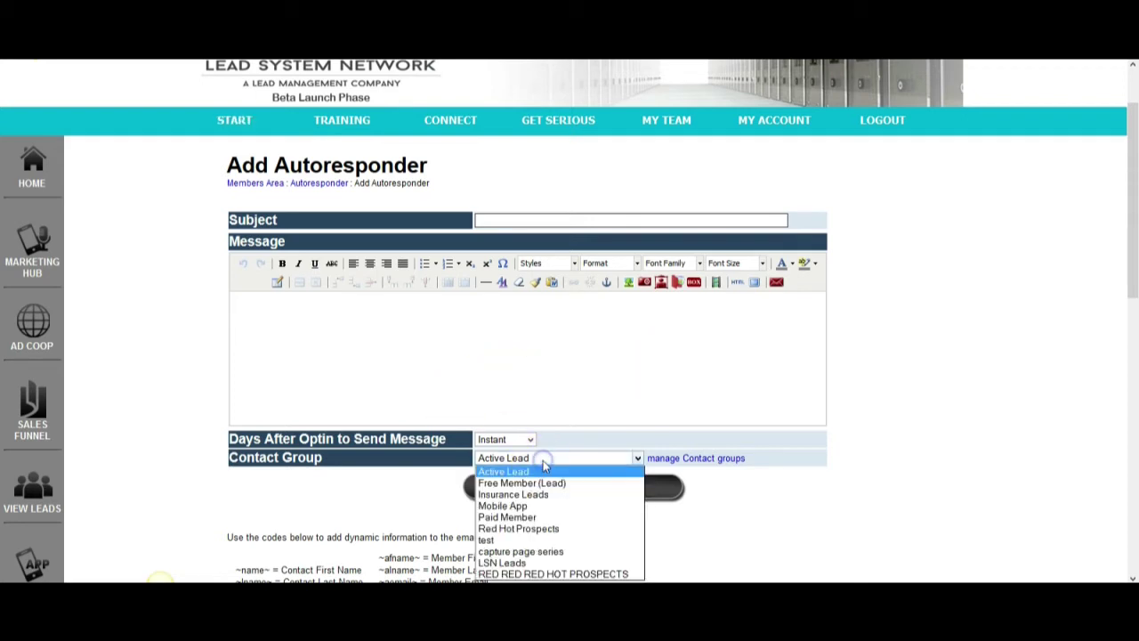
left_click(545, 551)
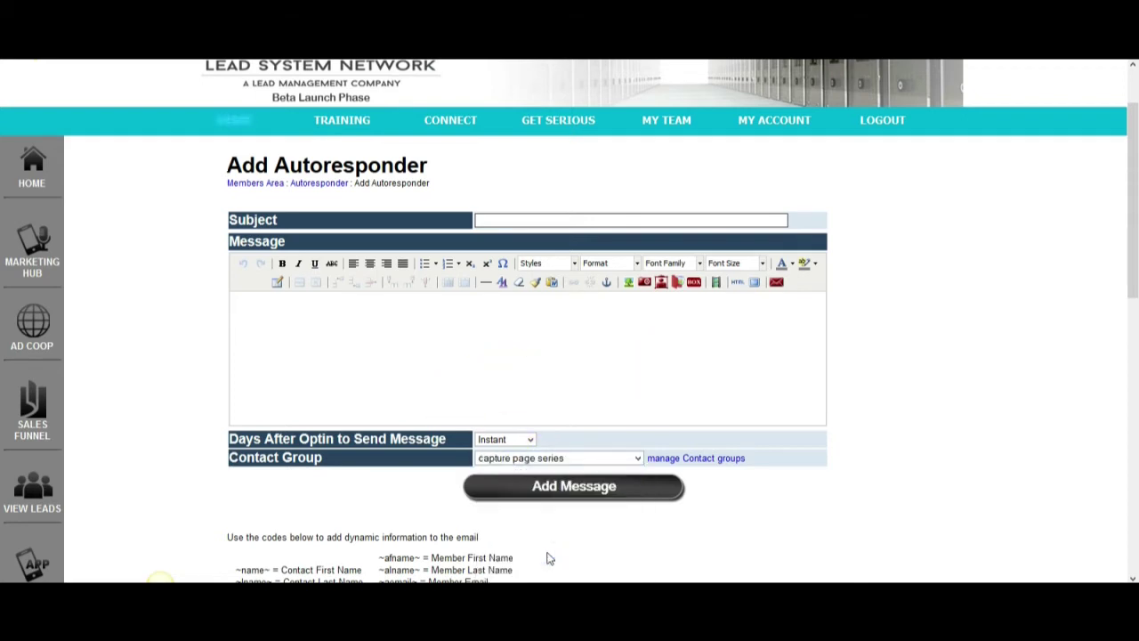
Enter the subject "~name~, Here is your Video", copying the contact first name code from the code list, and place the cursor in the message body.
left_click(498, 219)
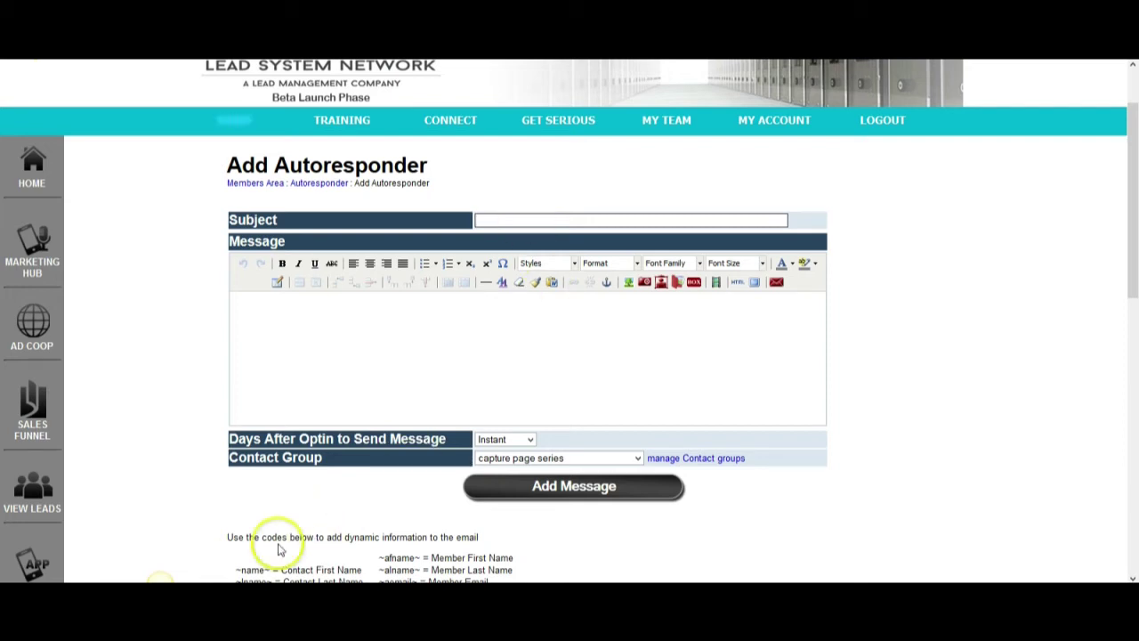
left_click_drag(269, 568, 234, 569)
key("ctrl+c")
right_click(235, 569)
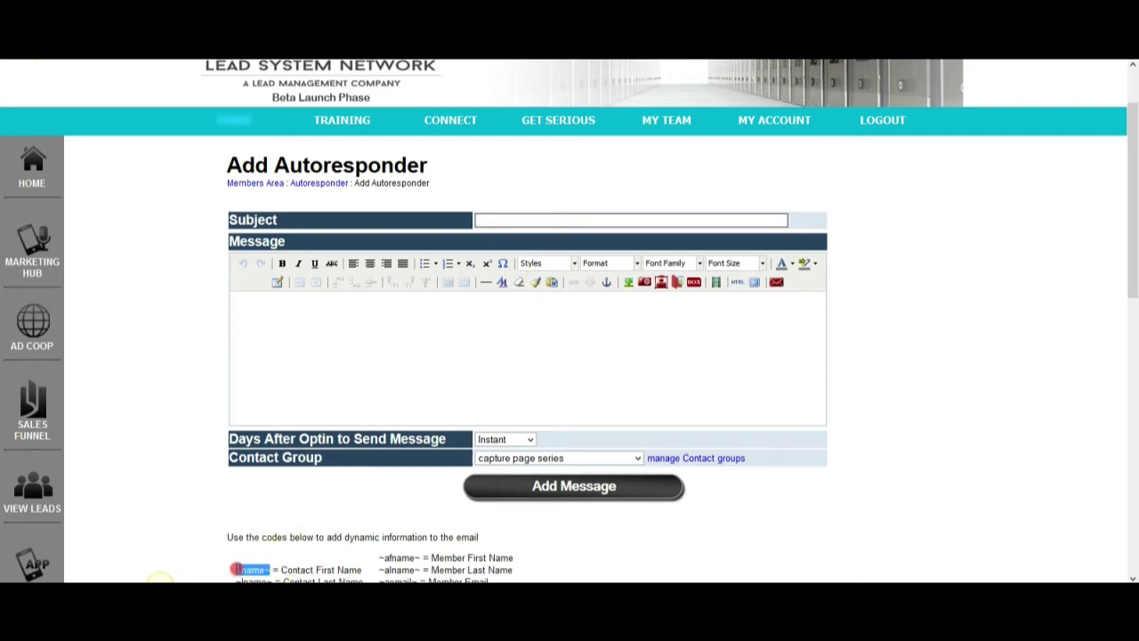
left_click(272, 488)
left_click(542, 219)
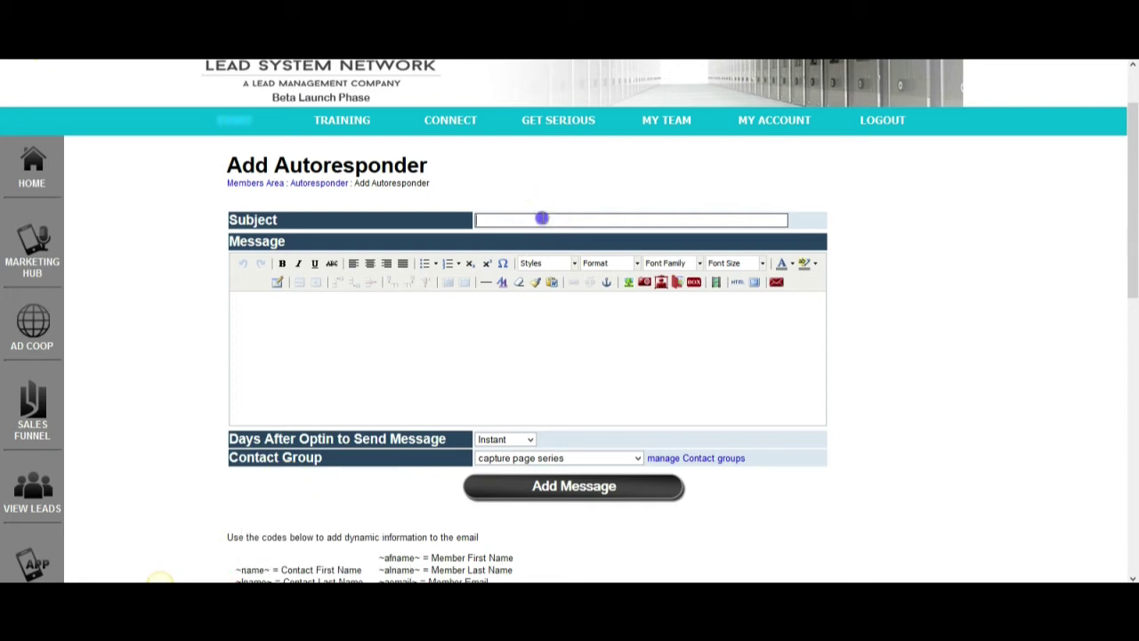
right_click(541, 219)
left_click(574, 280)
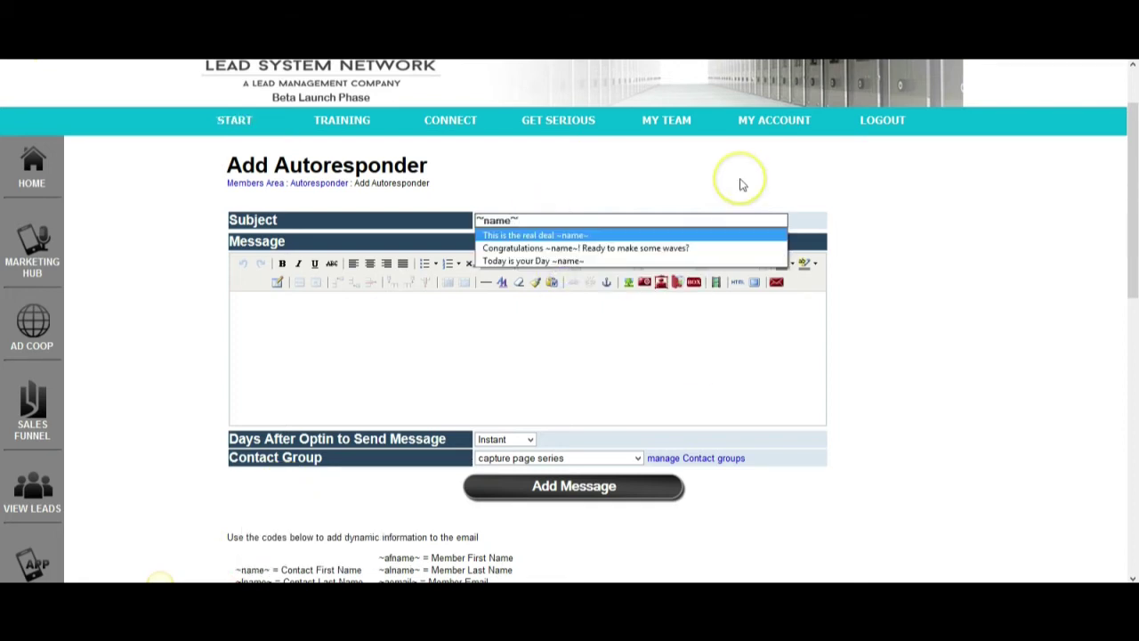
type(", Here")
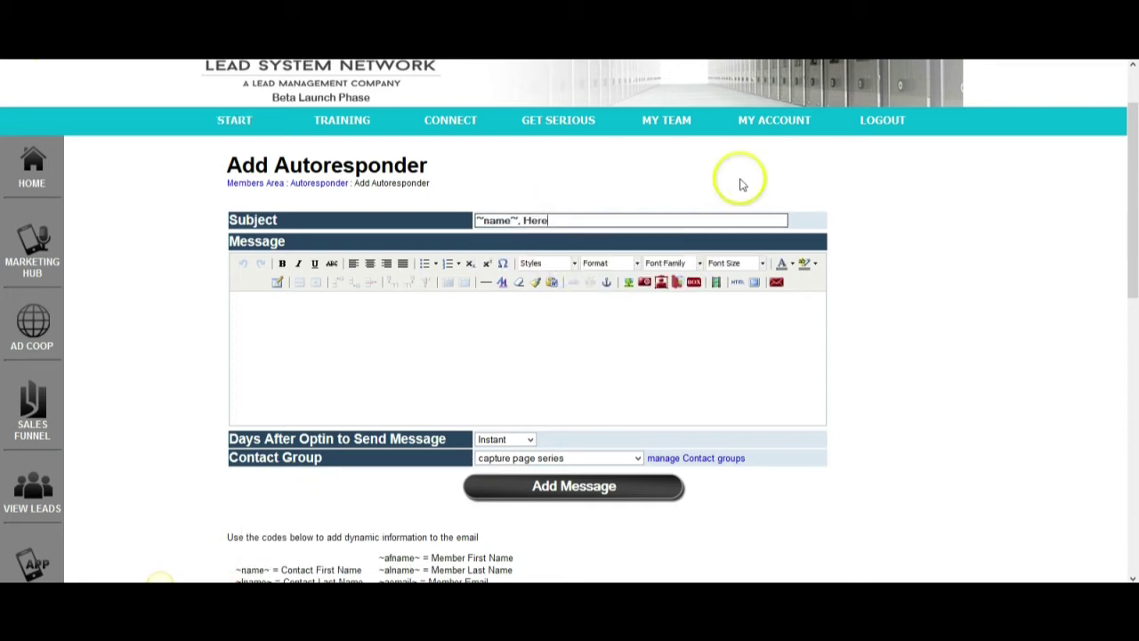
type(" is your Video")
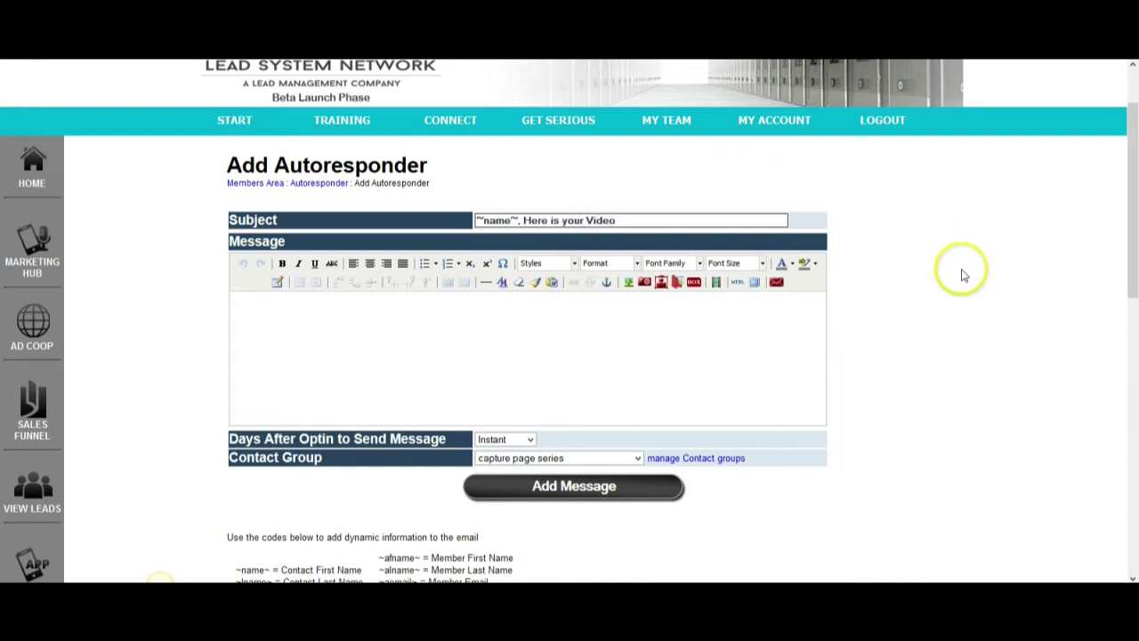
left_click(582, 330)
left_click(641, 328)
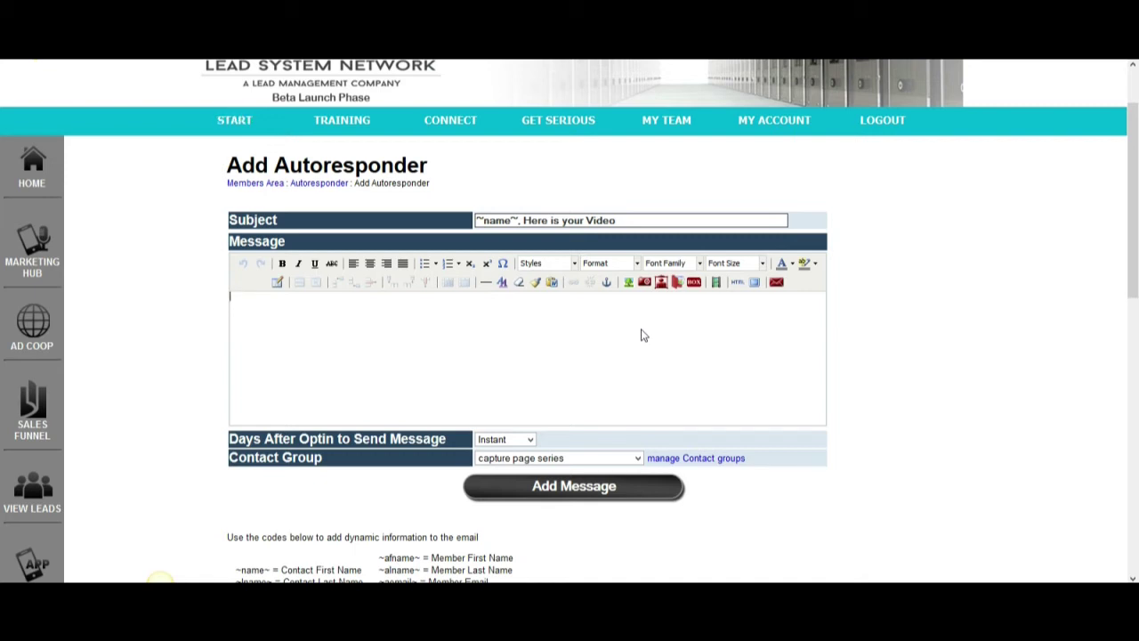
Start creating a capture page from the sales funnels and proceed past the background image step without uploading a file.
left_click(49, 266)
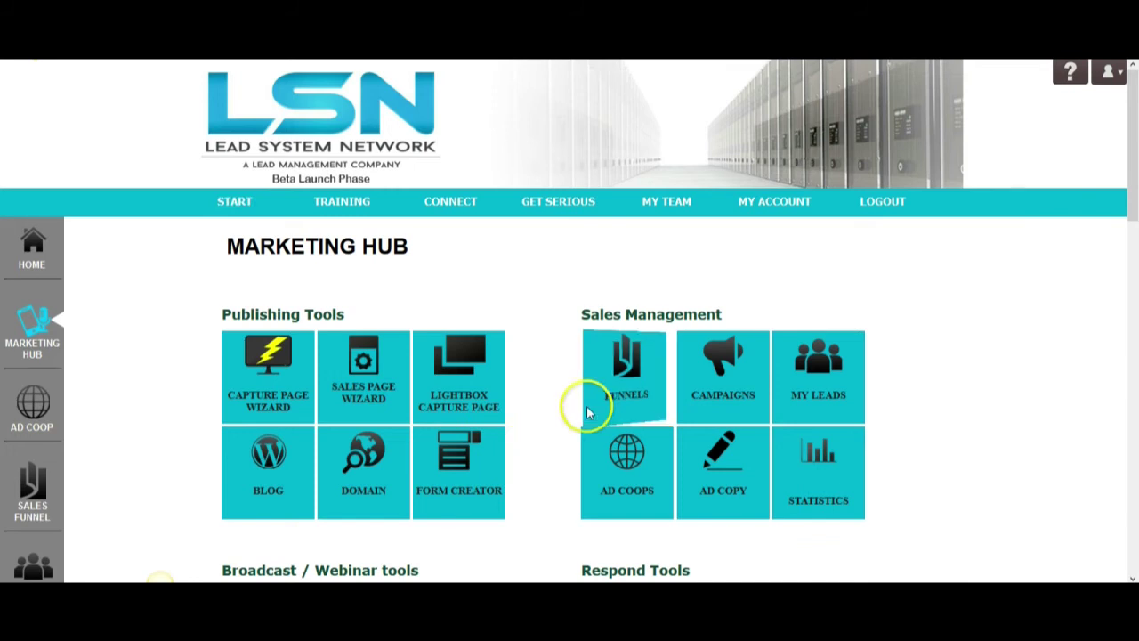
left_click(625, 382)
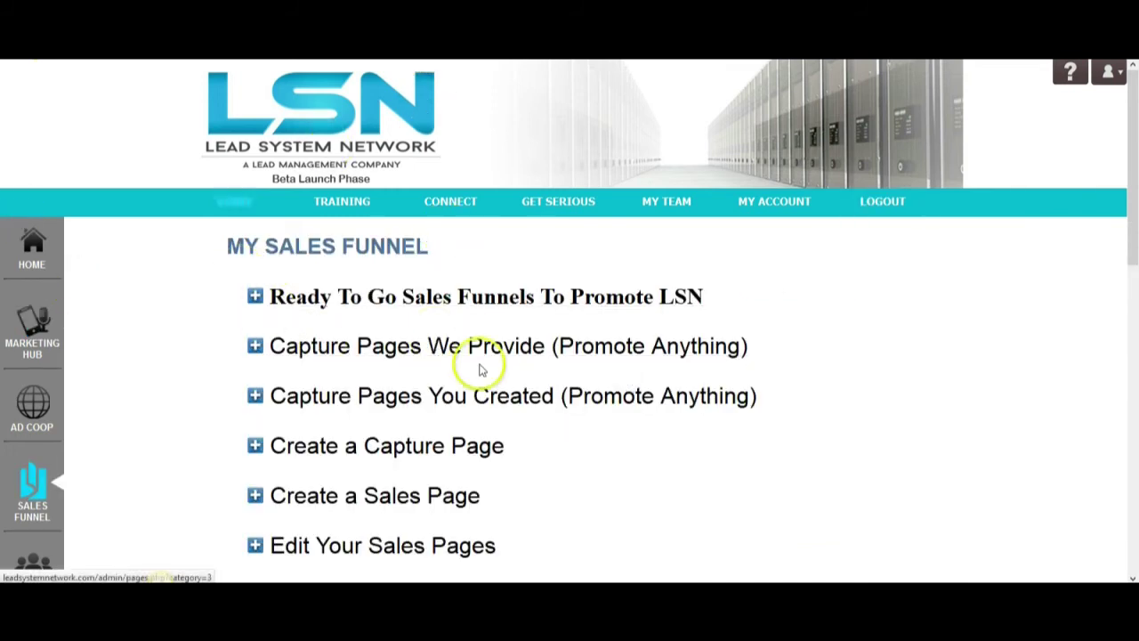
left_click(448, 452)
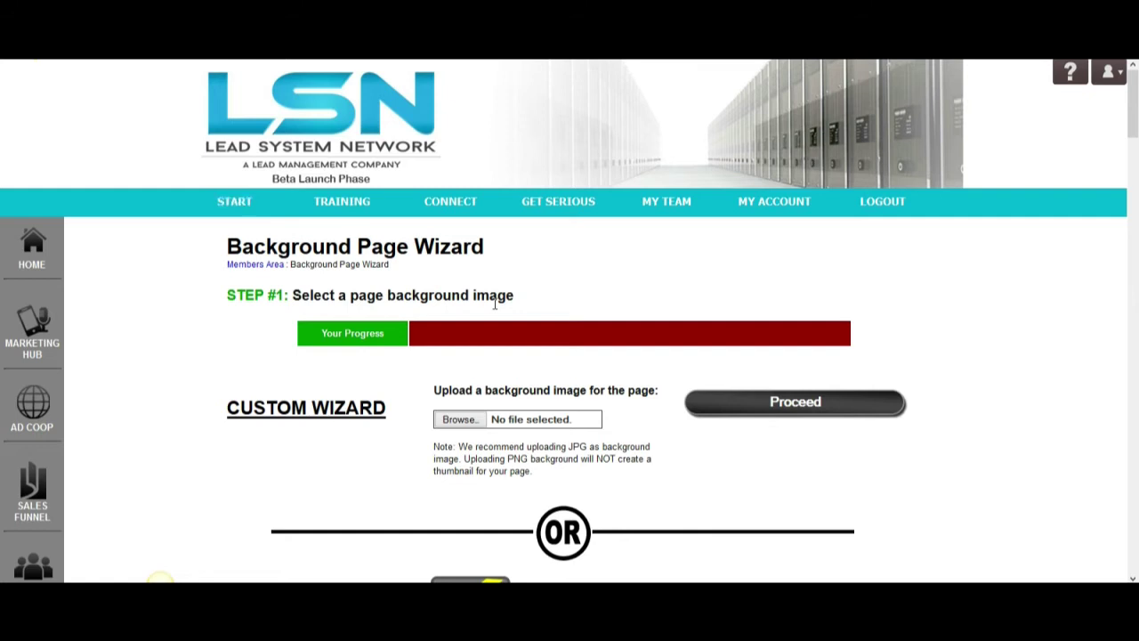
left_click(834, 423)
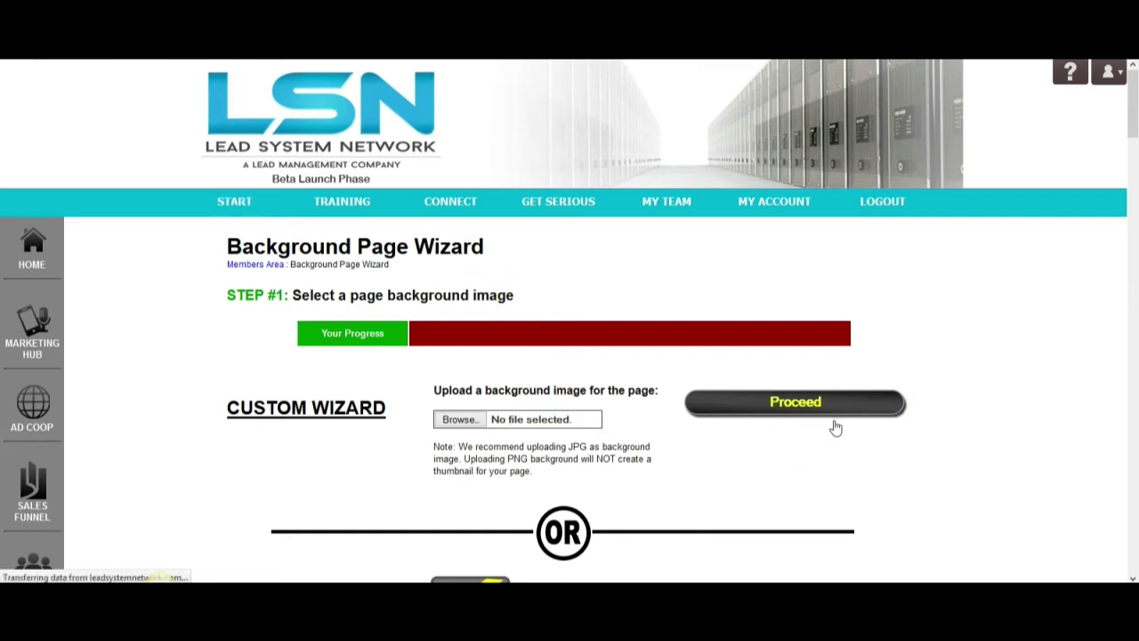
Set the form's background color to white (FFFFFF).
scroll(835, 414, "down", 2)
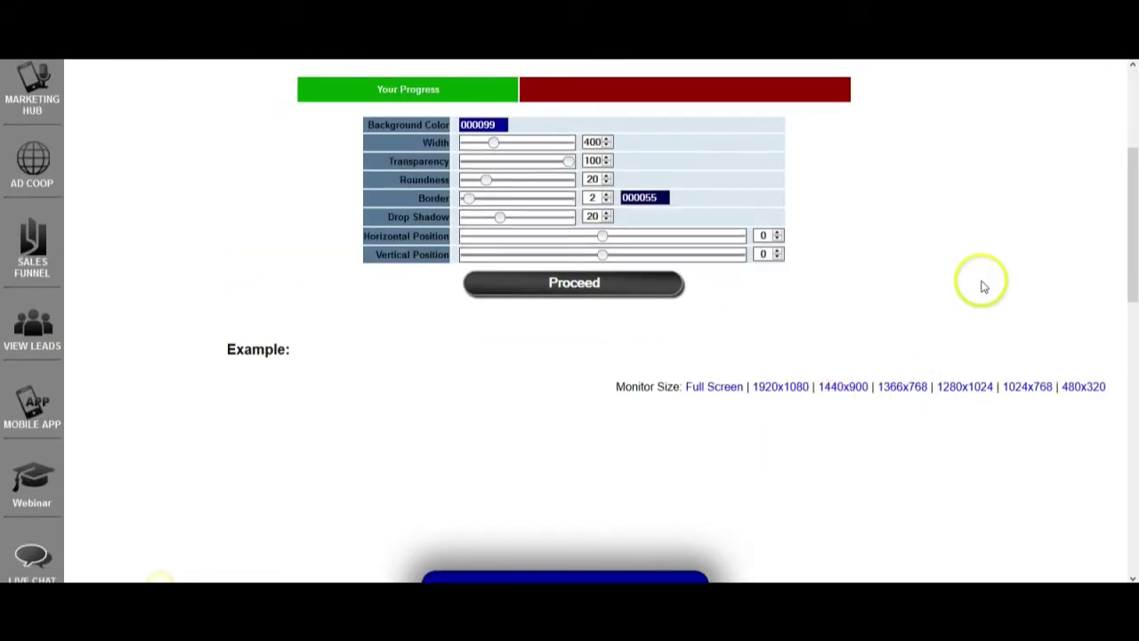
left_click(490, 125)
mouse_move(554, 141)
left_mouse_down()
mouse_move(496, 245)
mouse_move(495, 211)
left_mouse_up()
left_click(961, 272)
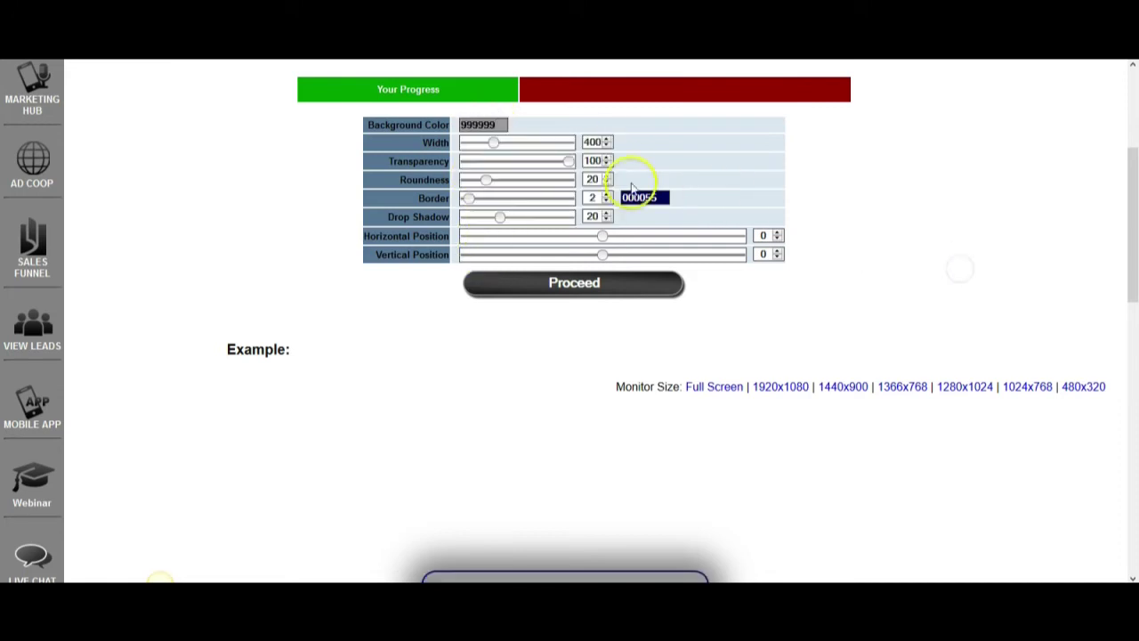
left_click(487, 126)
left_click_drag(614, 169, 613, 134)
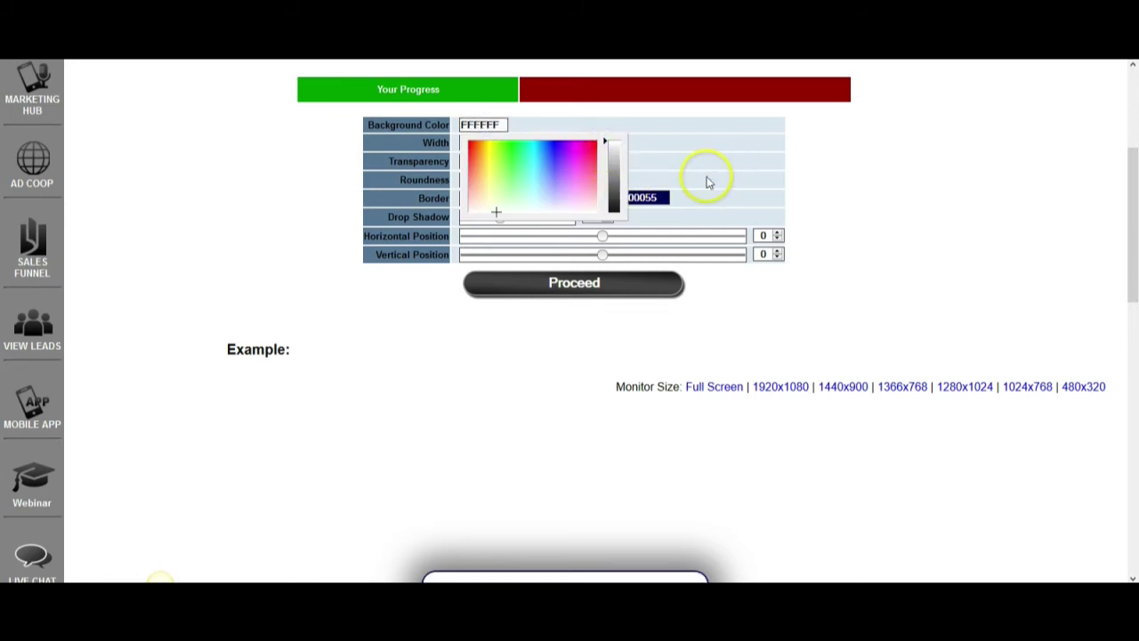
left_click(703, 214)
Set the form's transparency to 56 and check the example preview.
left_click_drag(568, 161, 523, 162)
scroll(884, 199, "down", 3)
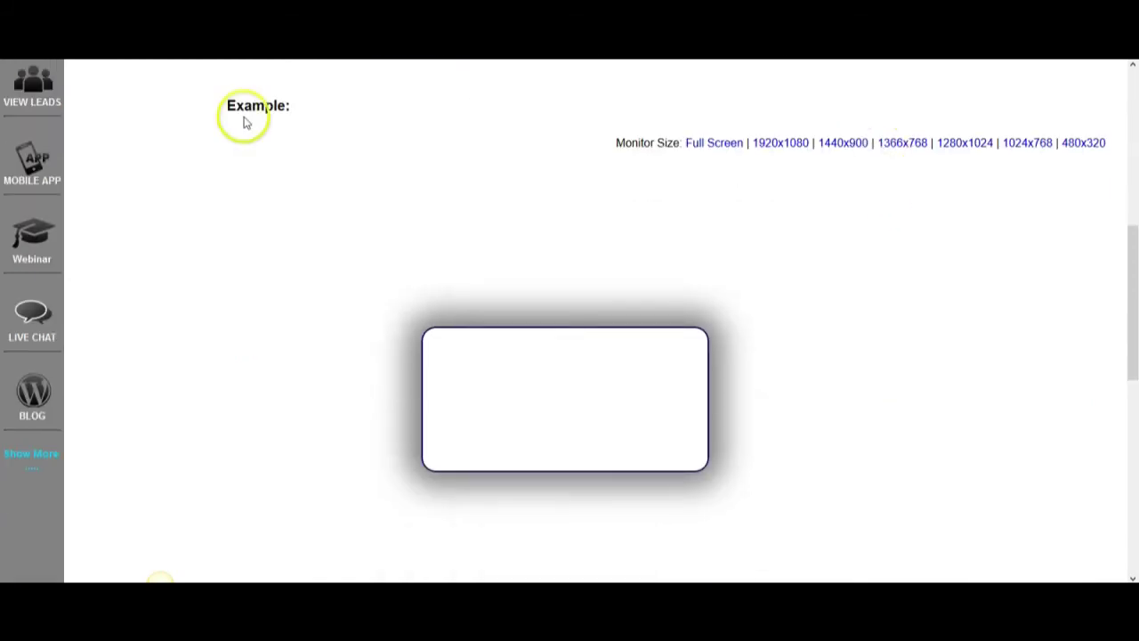
scroll(641, 317, "up", 5)
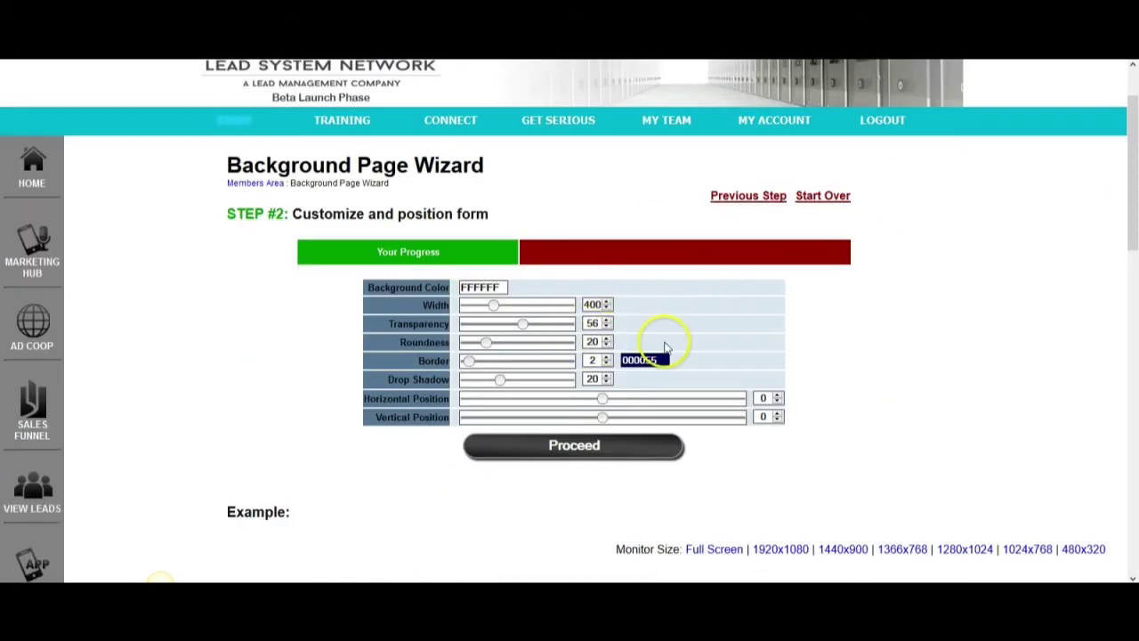
Set the form's border to 0 and drop shadow to 10, and proceed to the form data step.
left_click(640, 360)
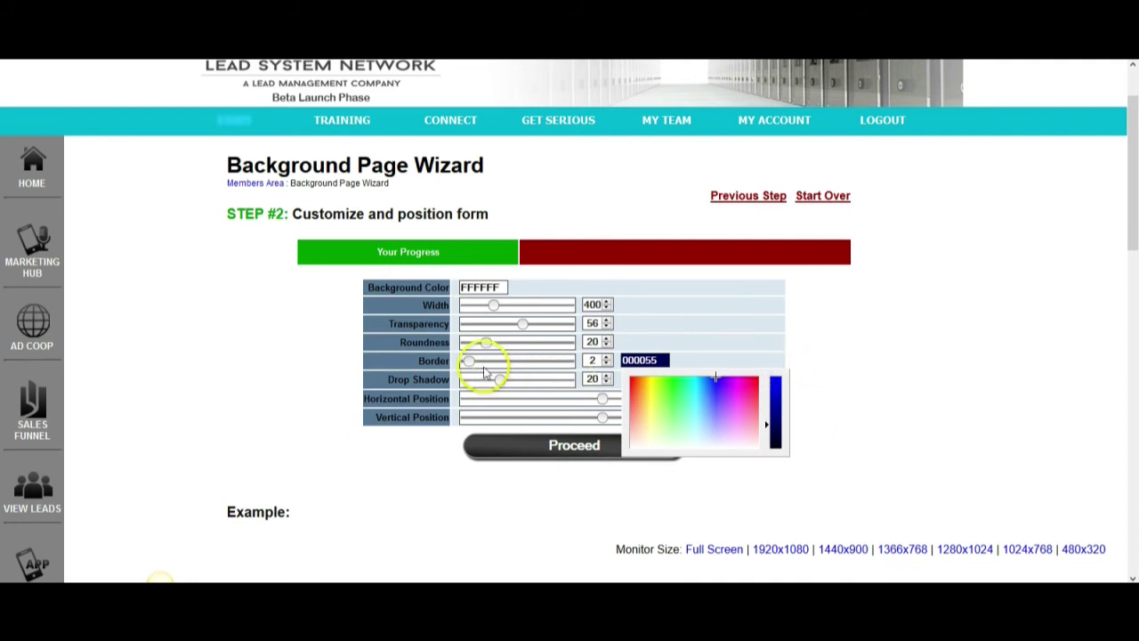
left_click_drag(466, 360, 461, 360)
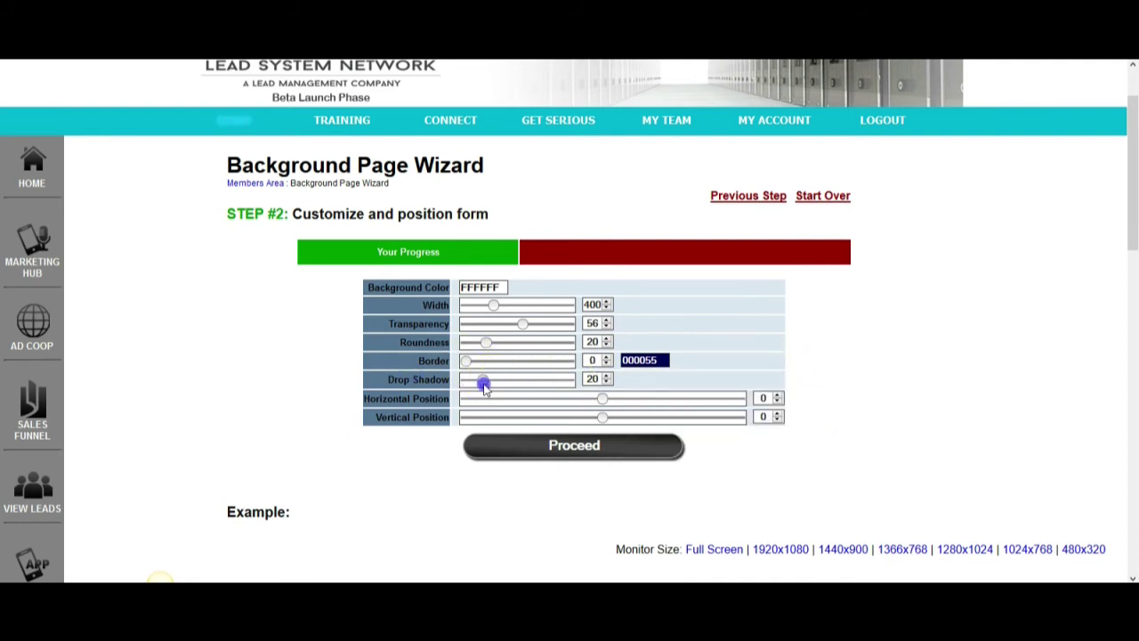
scroll(819, 367, "down", 4)
scroll(1132, 330, "up", 4)
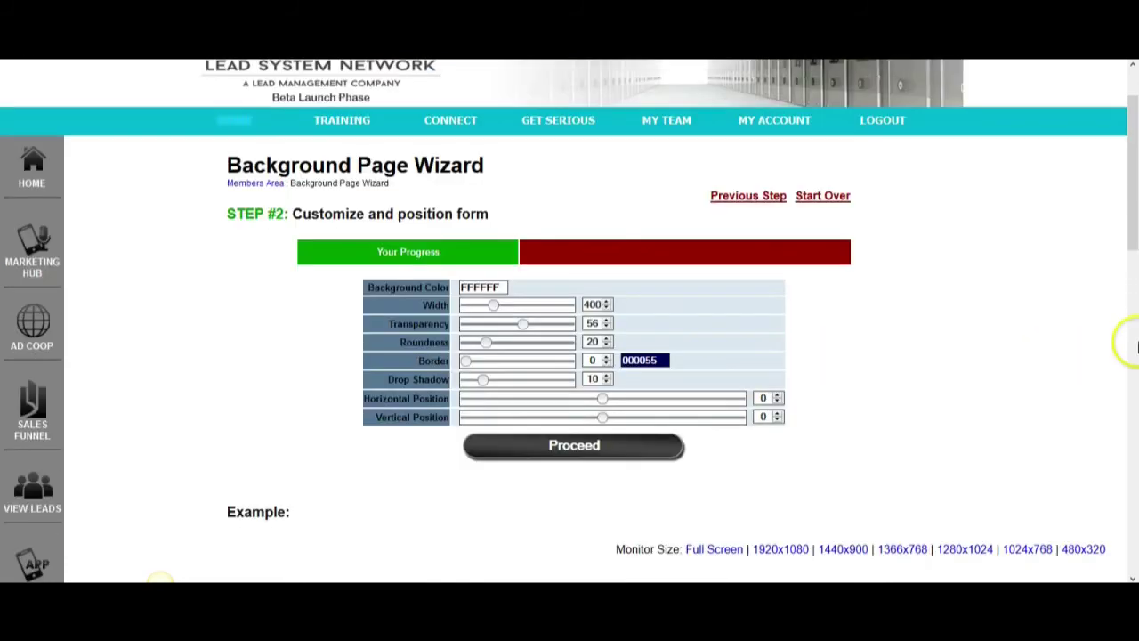
left_click(569, 447)
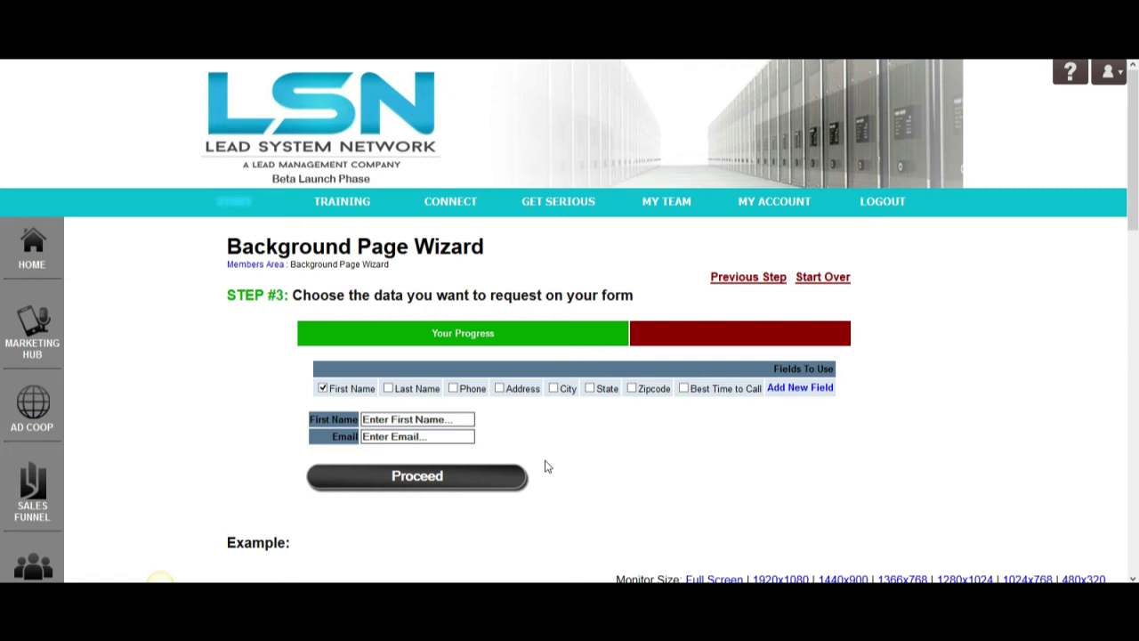
Add the Last Name and Phone fields to the form and proceed.
left_click(389, 389)
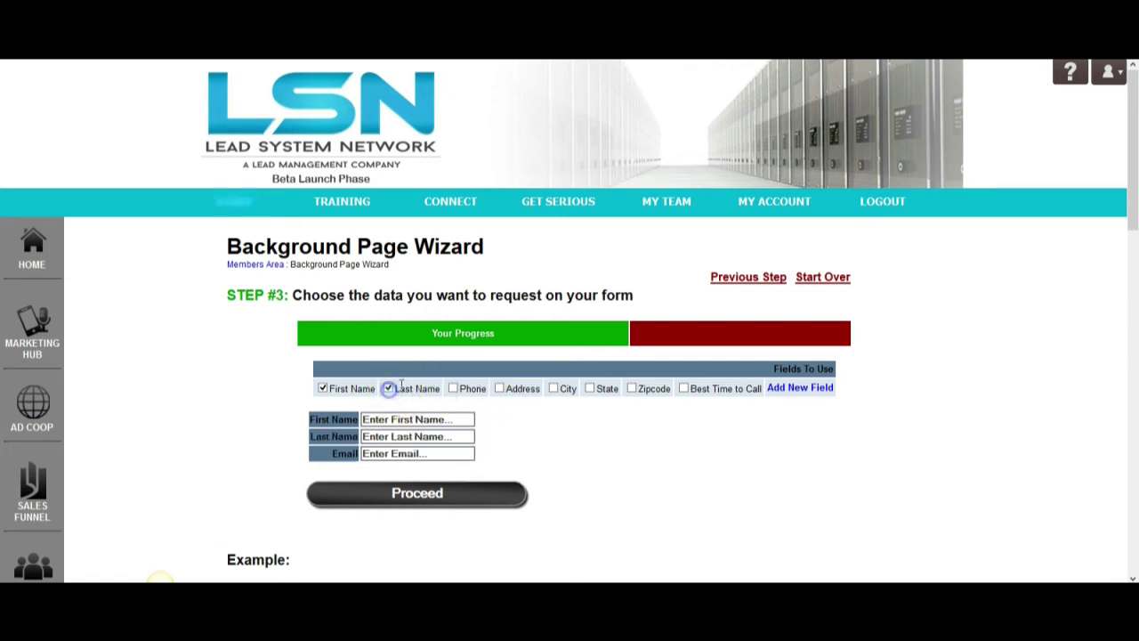
left_click(453, 389)
left_click(437, 511)
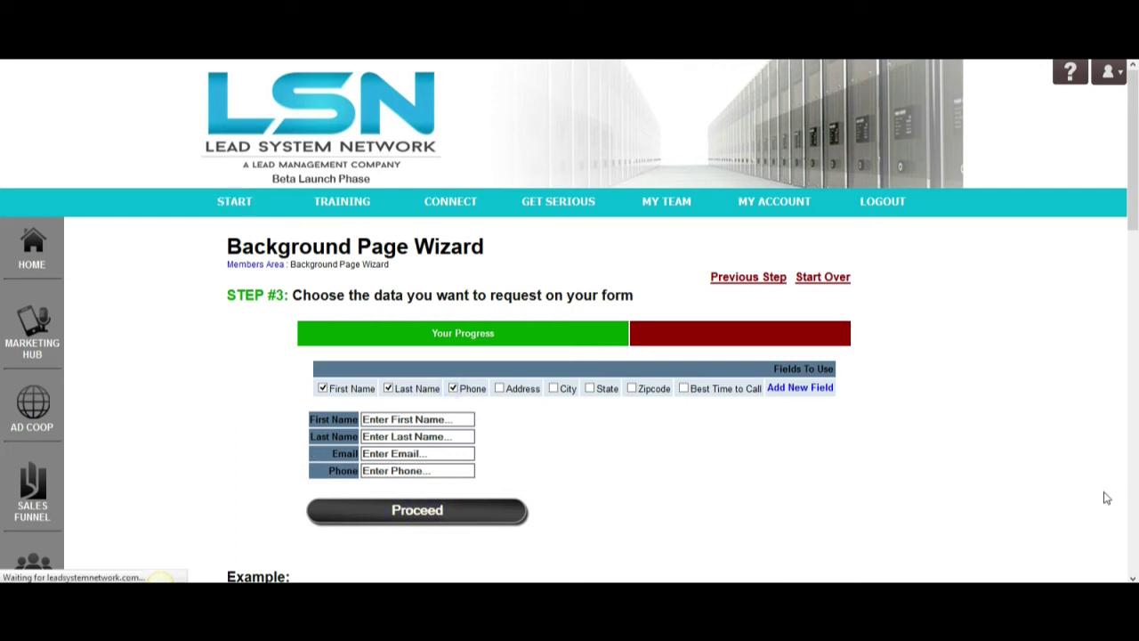
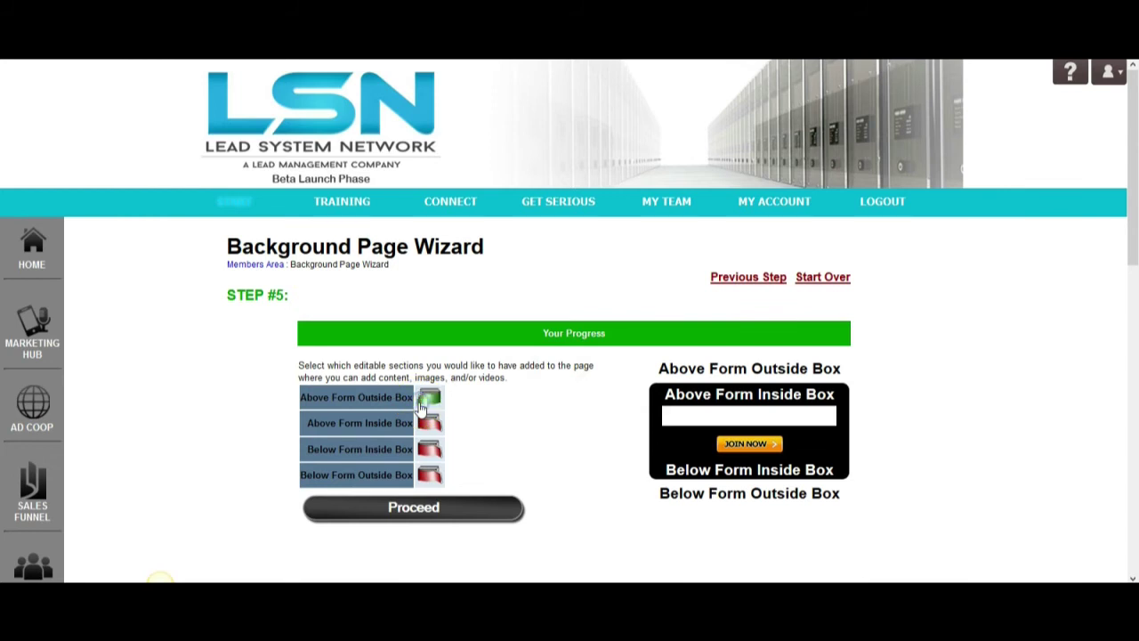
Enable the Above Form Inside Box and Below Form Inside Box editable sections for the page.
left_click(428, 422)
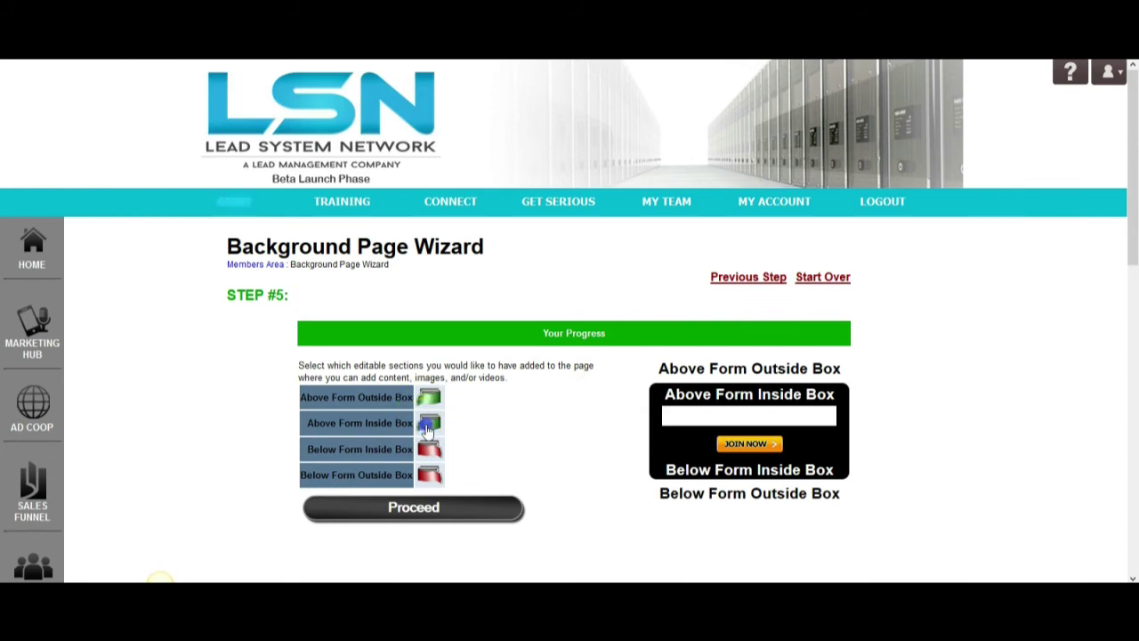
left_click_drag(664, 394, 841, 398)
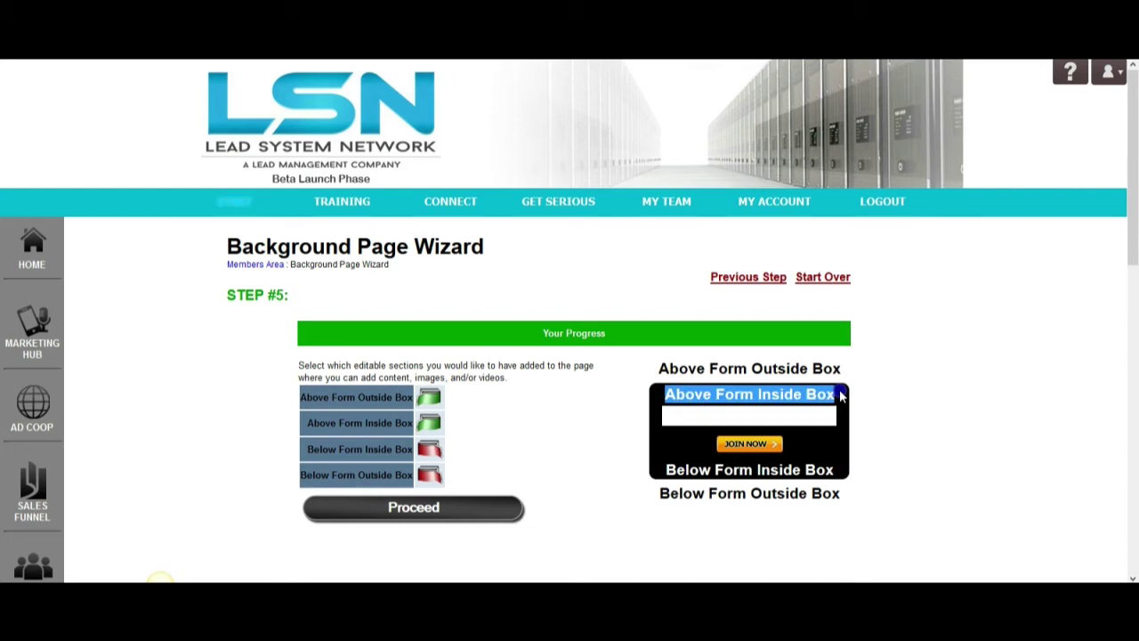
left_click(431, 455)
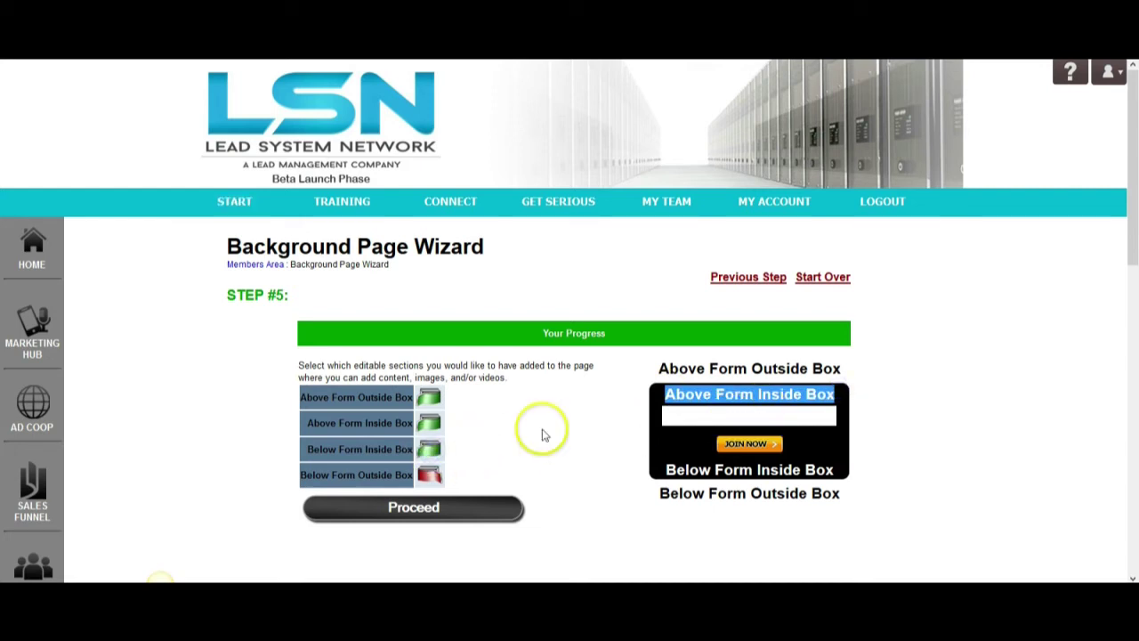
Accept the selected editable sections and proceed to the page's content editor.
left_click(451, 523)
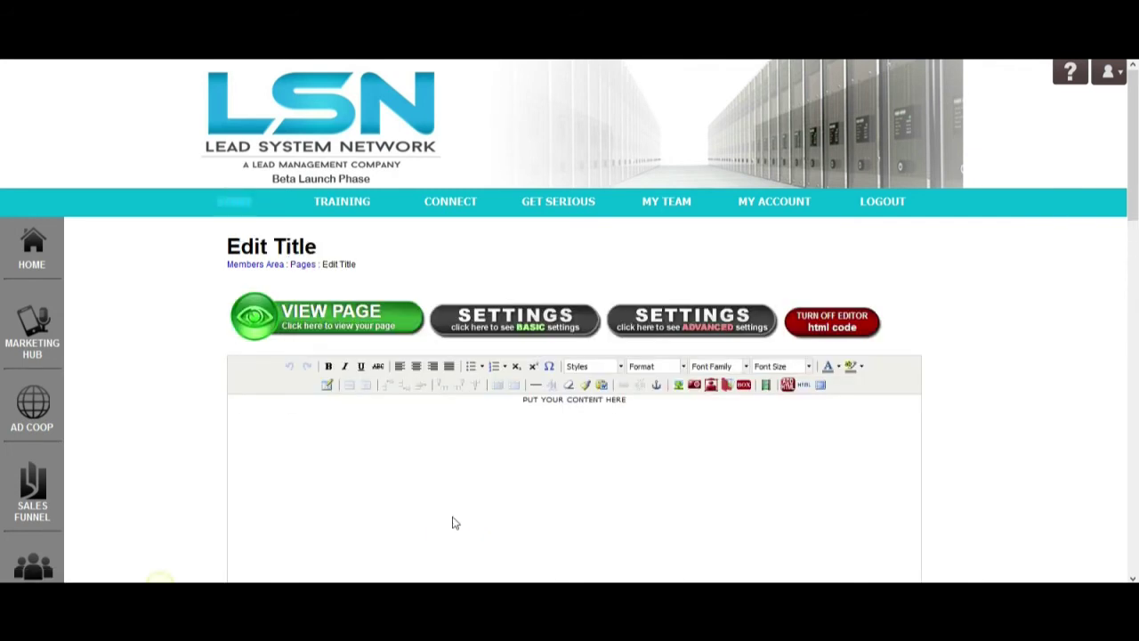
left_click(167, 434)
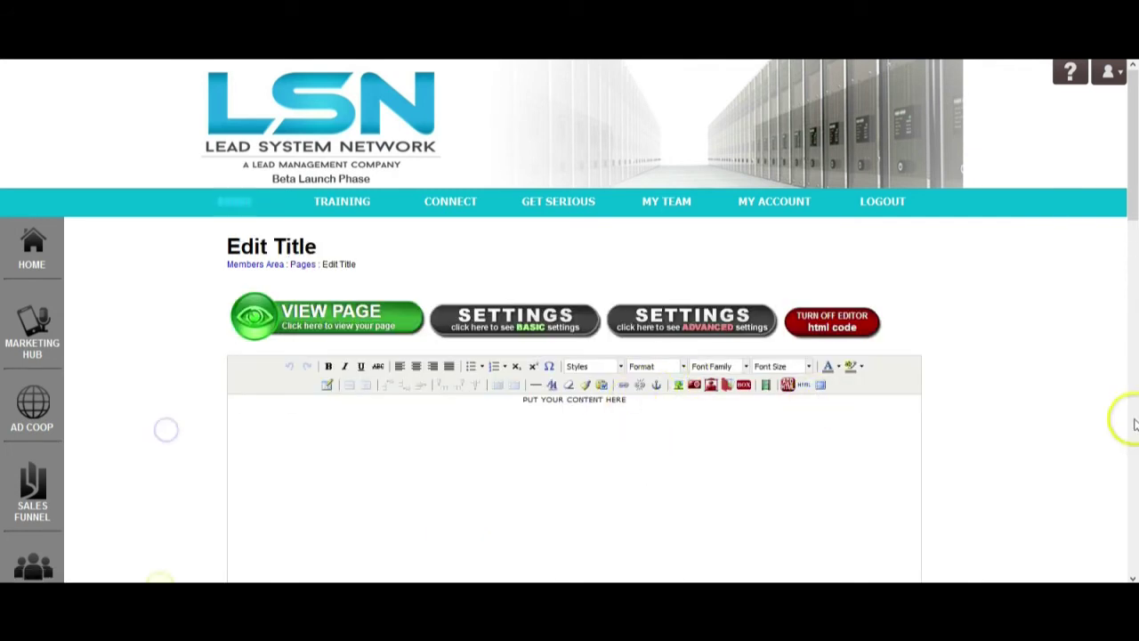
Replace the first placeholder with FREE VIDEO REVEALS HOW TO CREATE AN UNLIMITED NUMBER OF HIGH QUALITY CAPTURE PAGES TO PROMOTE ANY BUSINESS IN 30 SECONDS OR LESS.
left_click(550, 399)
left_click_drag(519, 399, 655, 400)
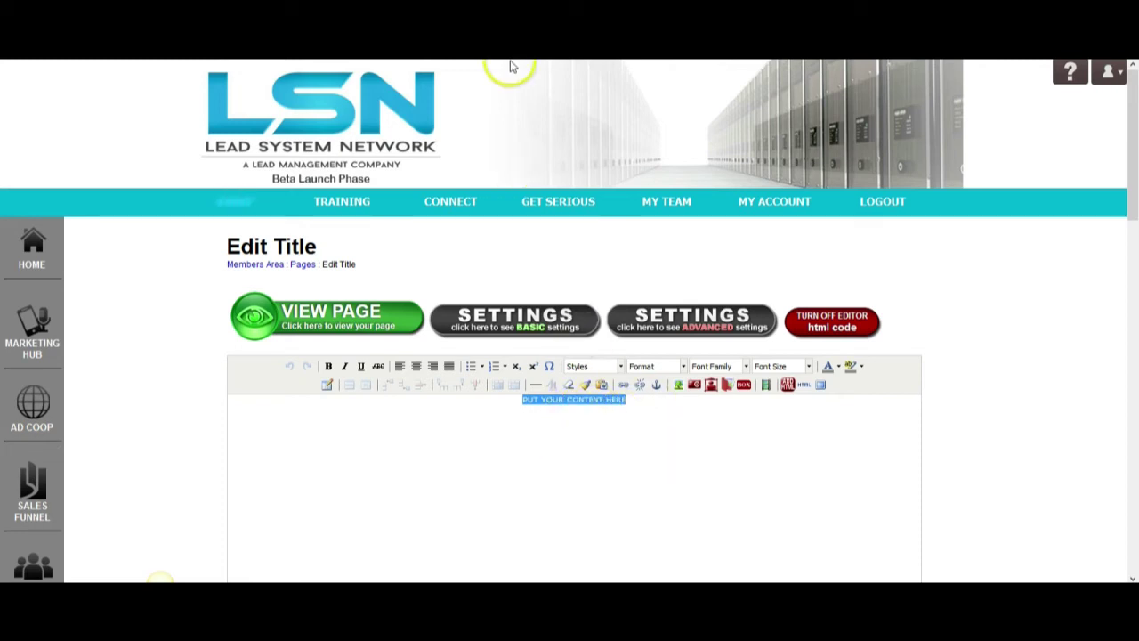
key("BackSpace")
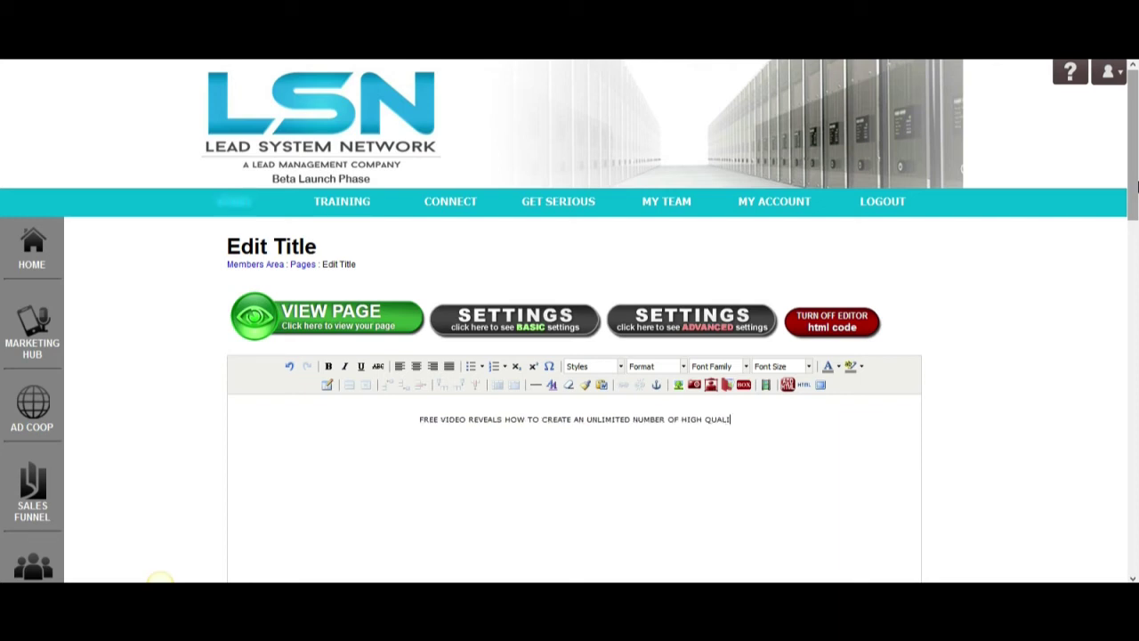
type("PTURE")
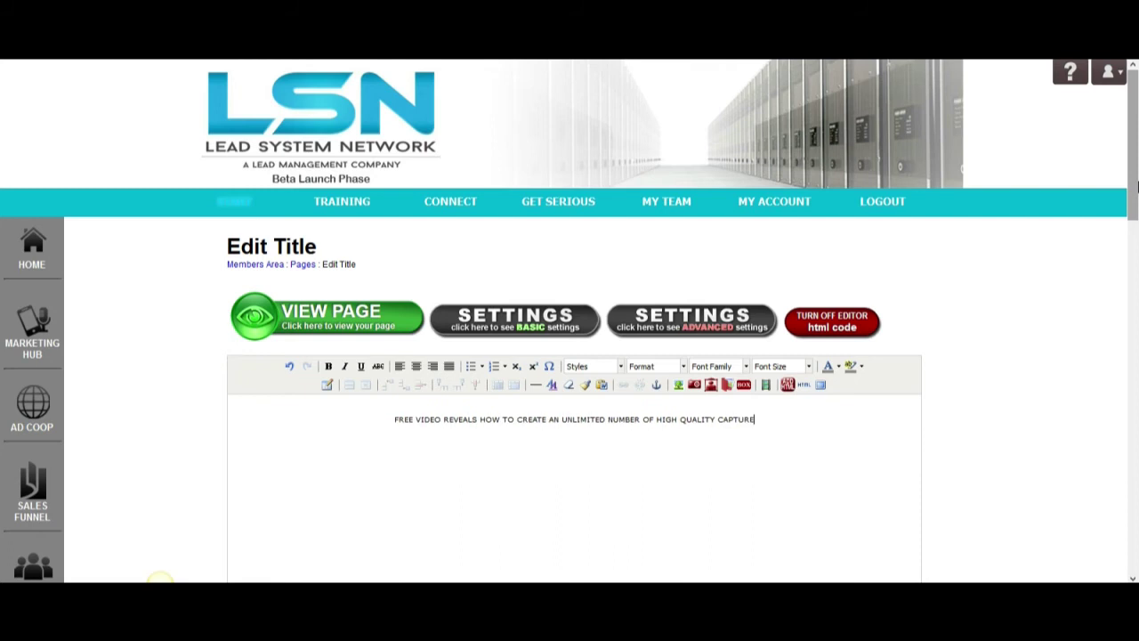
type(" PAGES TO PRO")
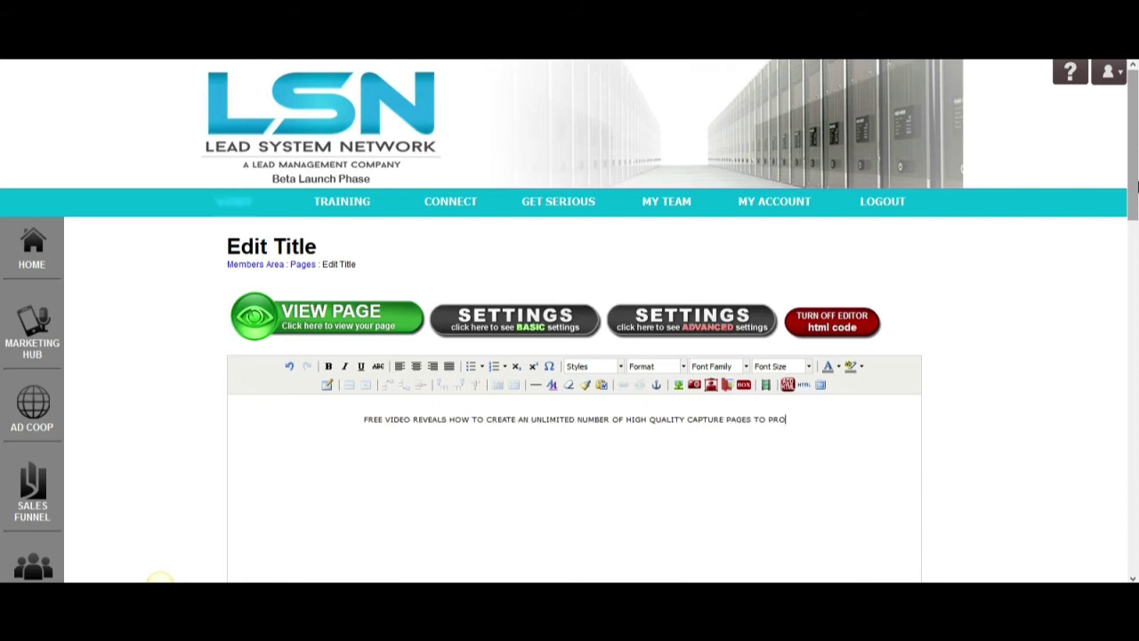
type("MOTE ANY BUS")
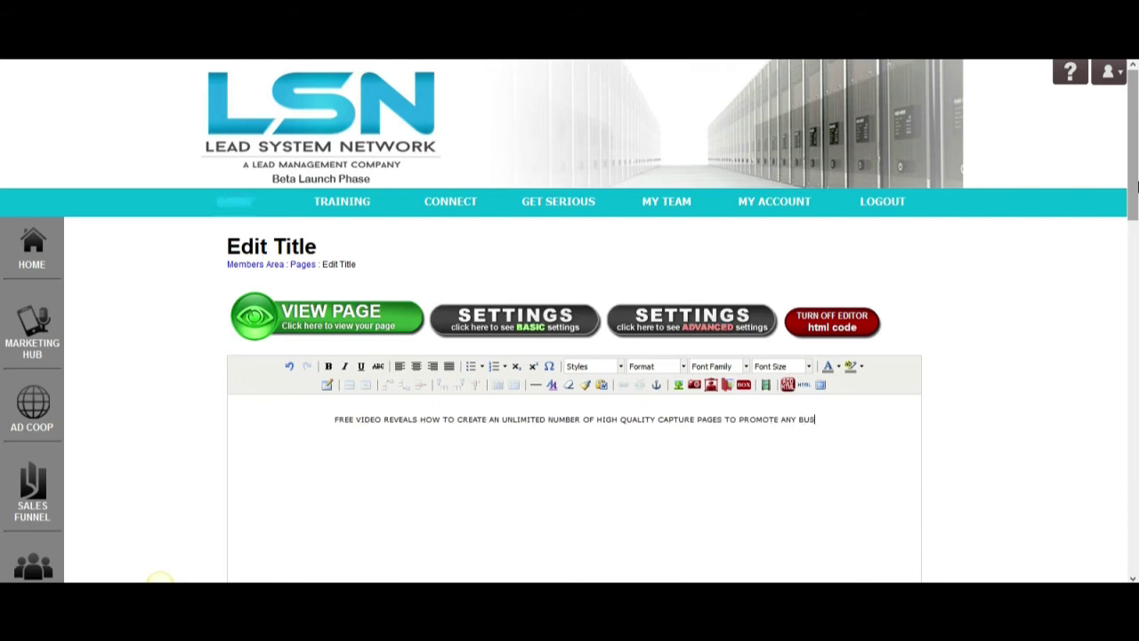
type("INESS IN E")
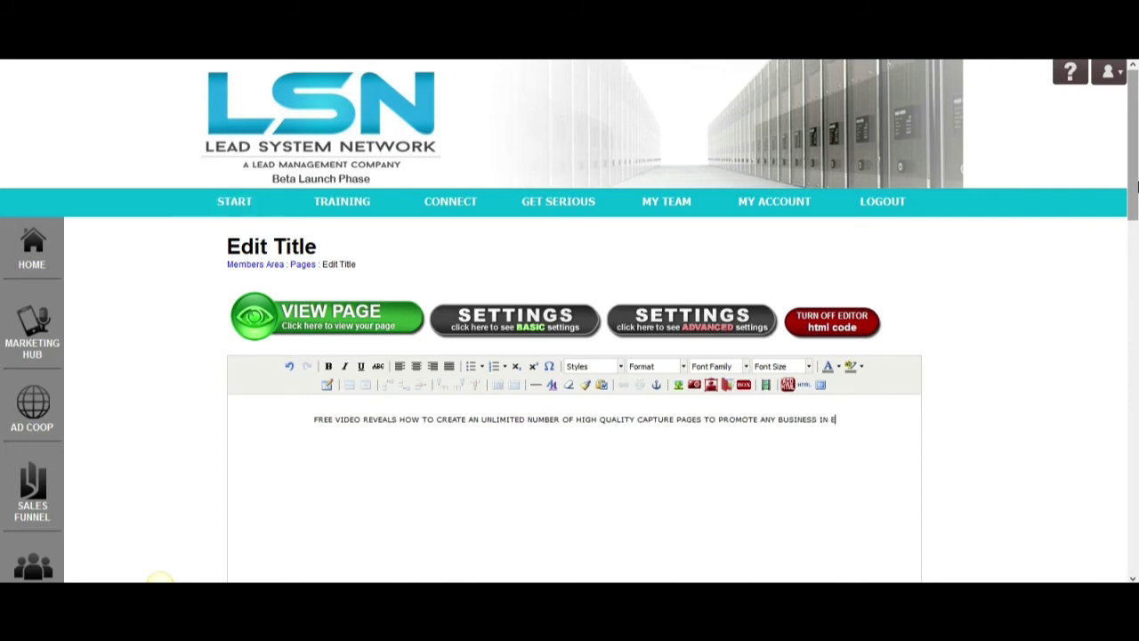
key("BackSpace")
type("30 S")
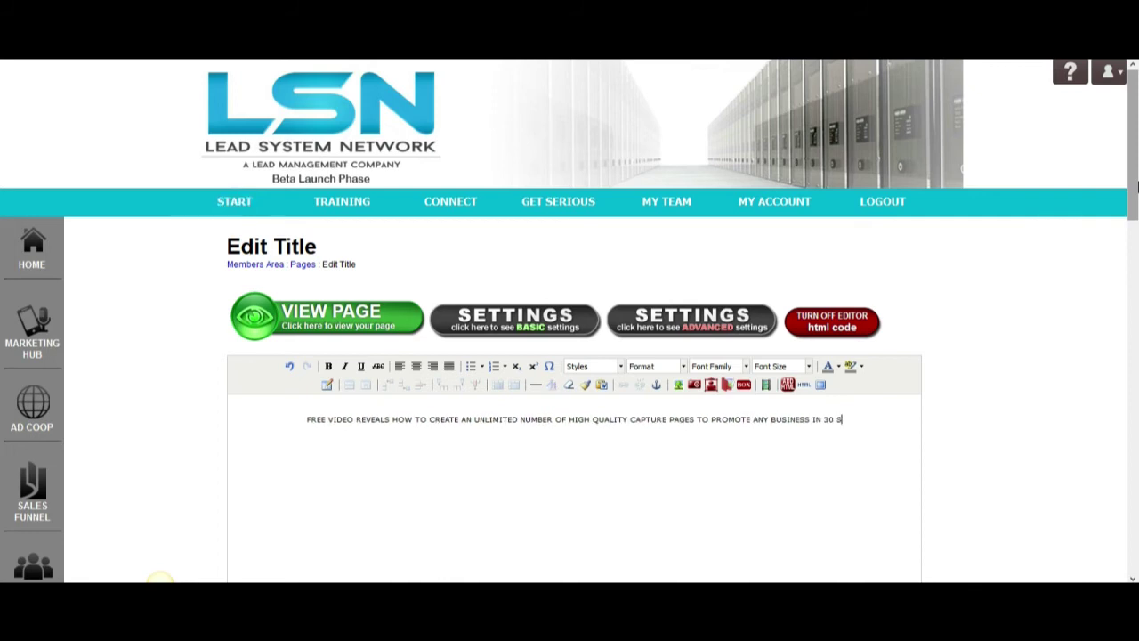
type("ECONDS OR LESS")
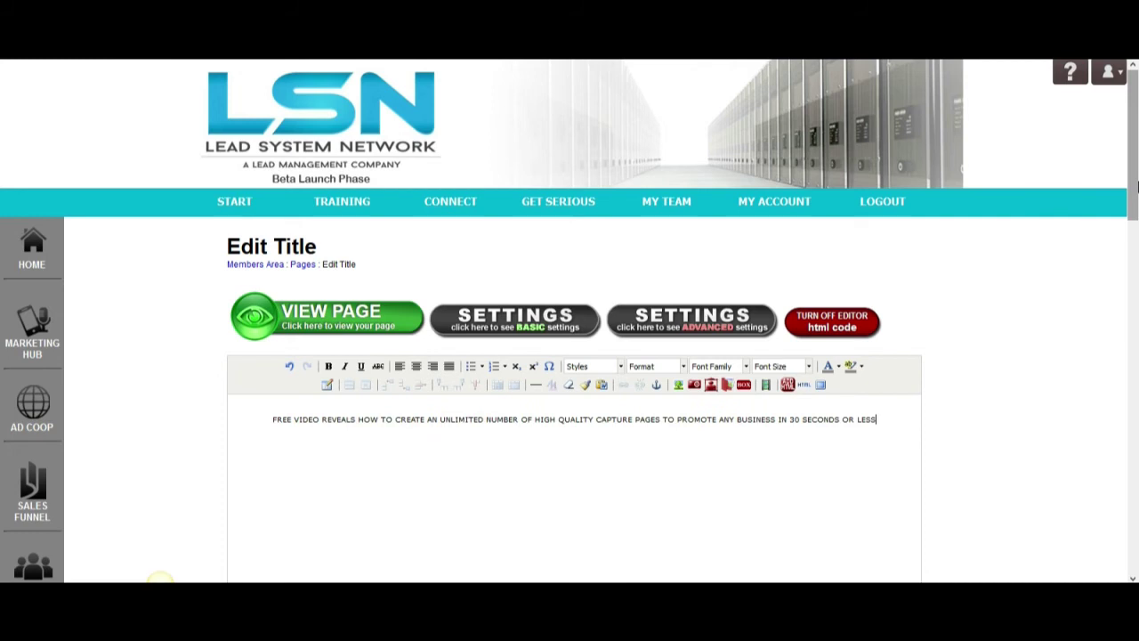
Format the headline as bold 18pt dark red text and add a blank line above it.
left_click(496, 440)
left_click_drag(497, 440, 242, 419)
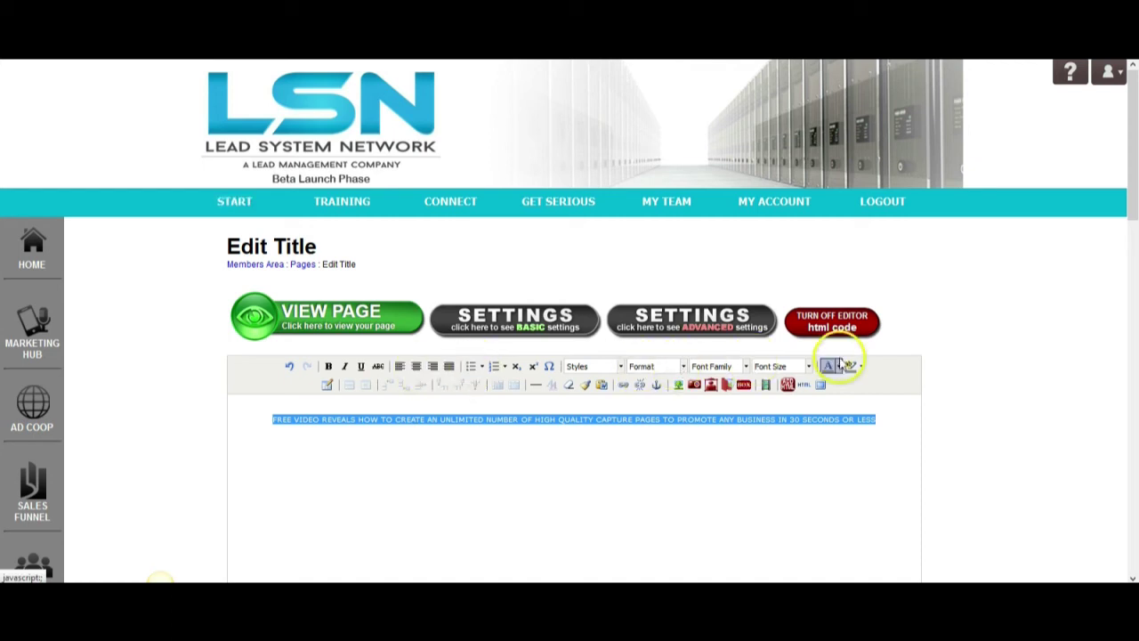
left_click(801, 367)
scroll(813, 445, "down", 2)
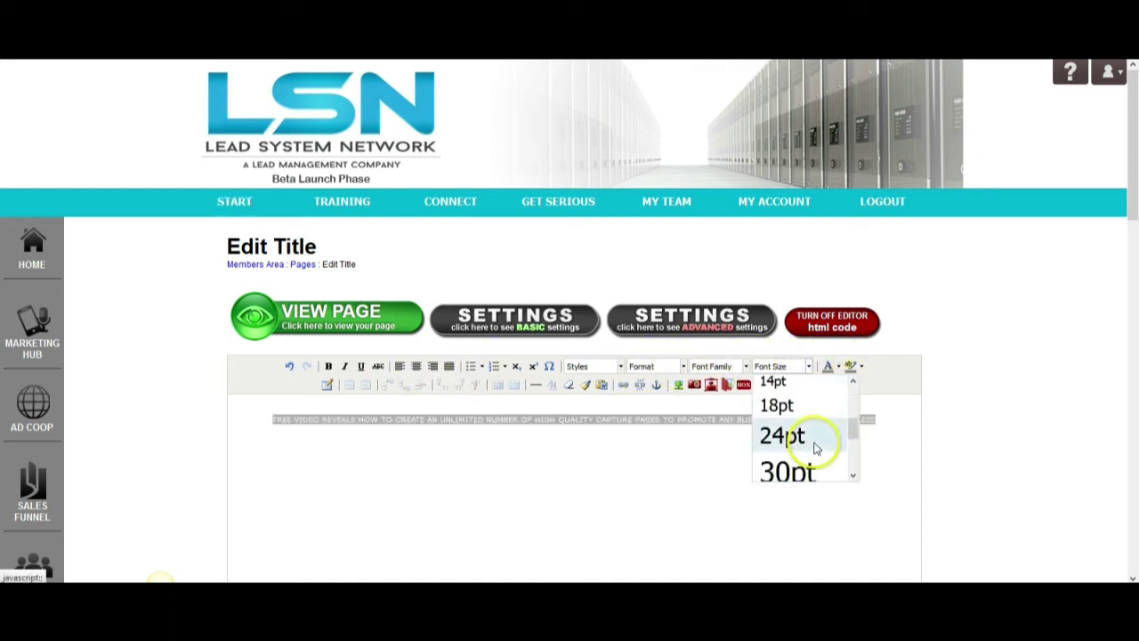
left_click(822, 411)
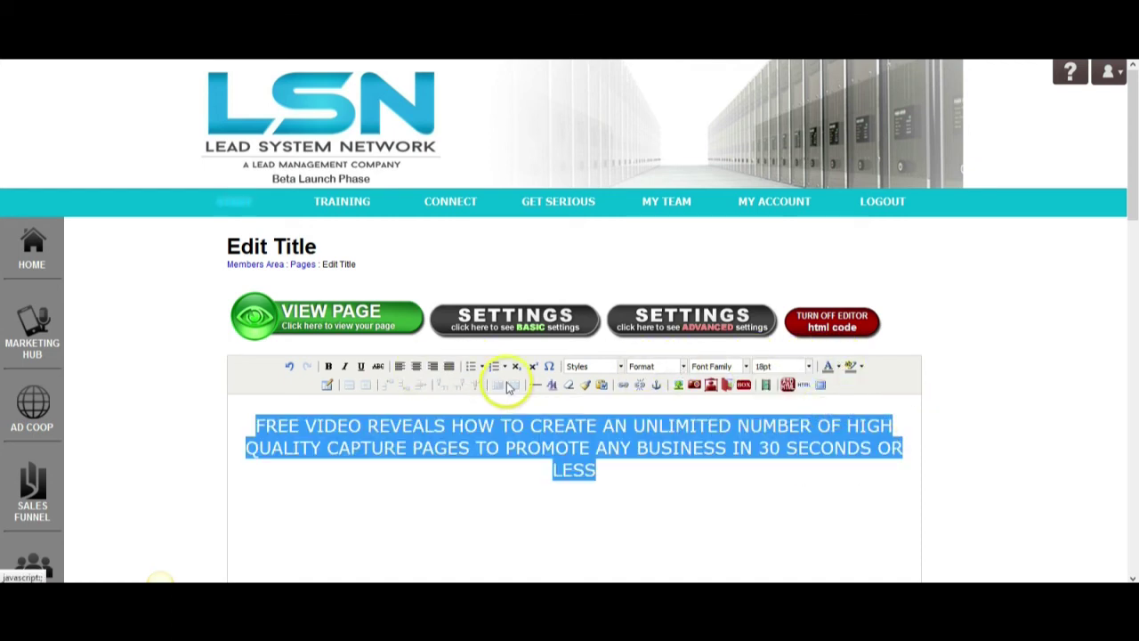
left_click(328, 367)
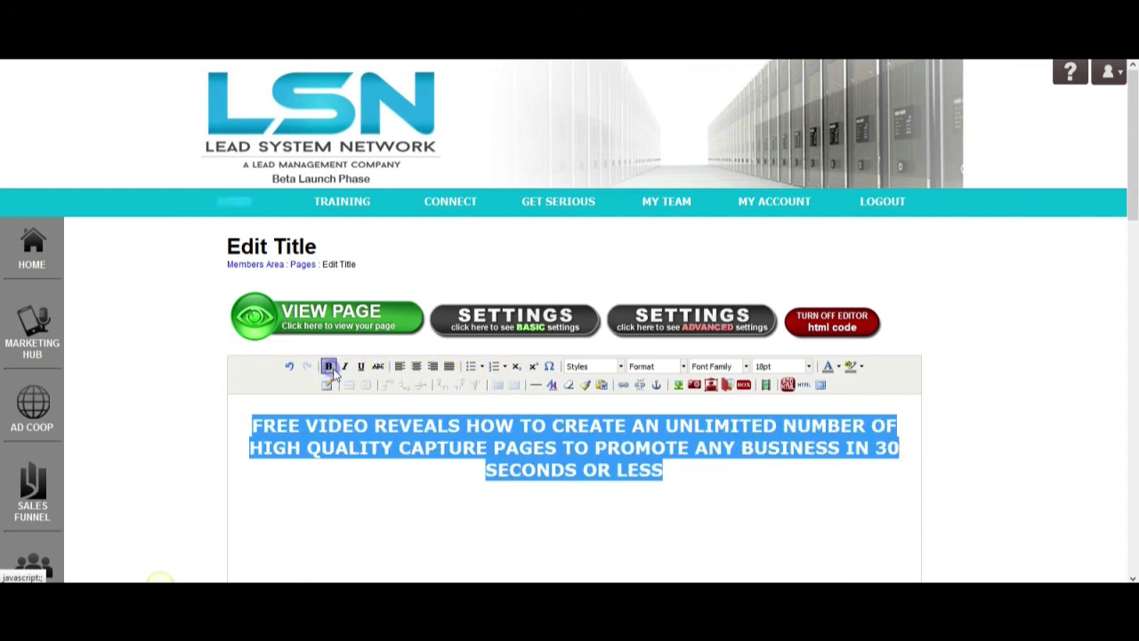
left_click(840, 369)
left_click(830, 397)
left_click(833, 471)
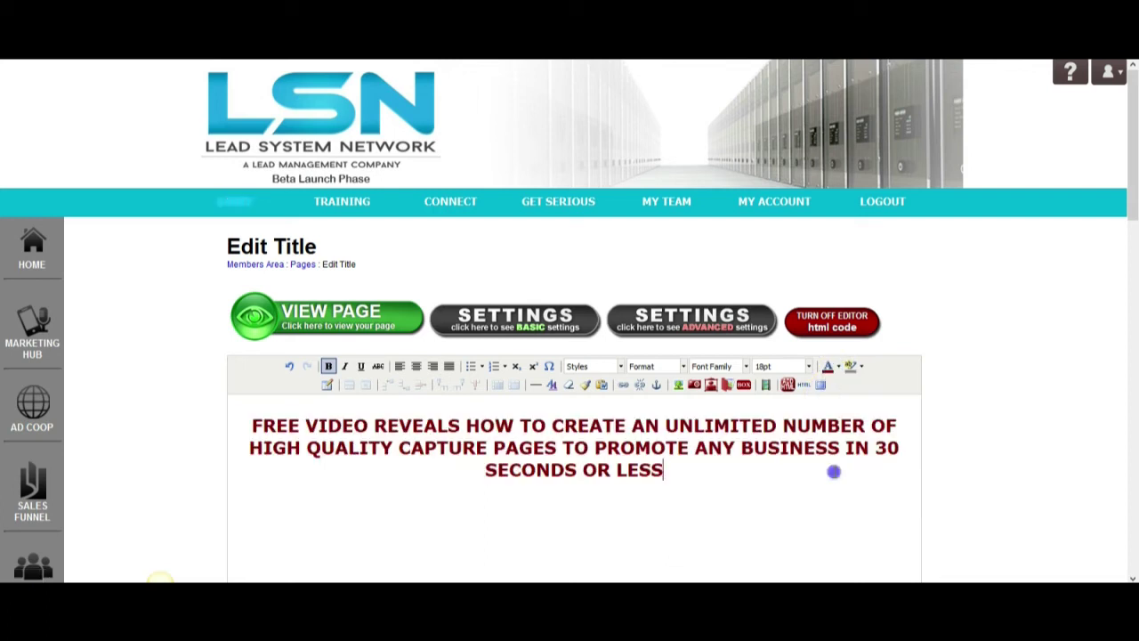
left_click(249, 425)
key("Return")
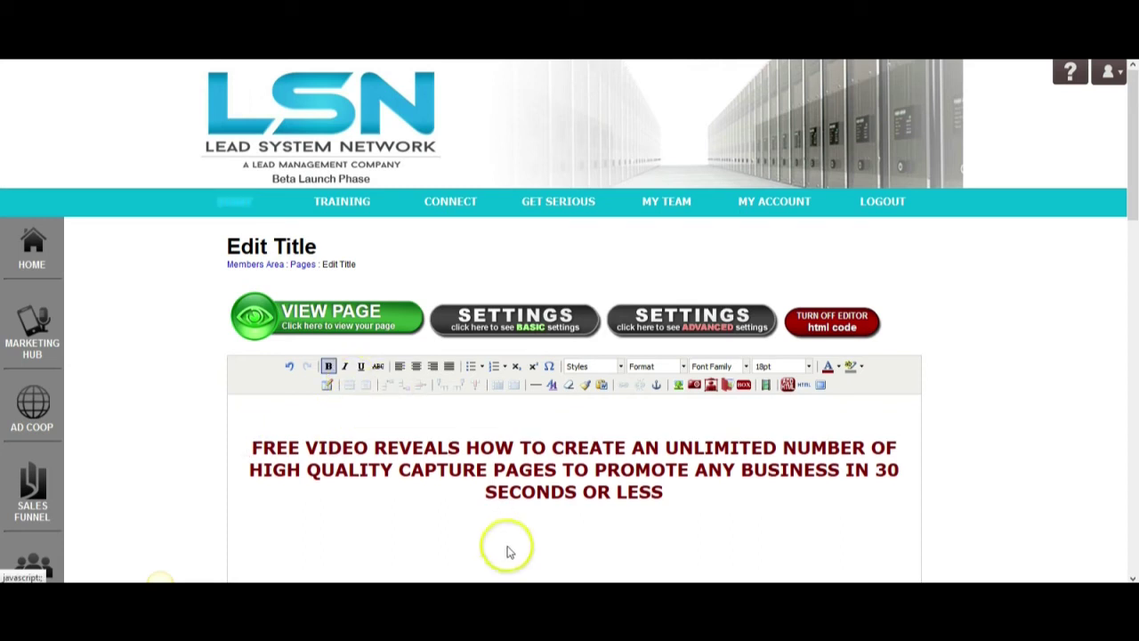
Replace the second section's placeholder with "FILL OUT THE FORM AND PUSH THE BUTTON FOR IMMEDIATE ACCESS!".
scroll(797, 459, "down", 4)
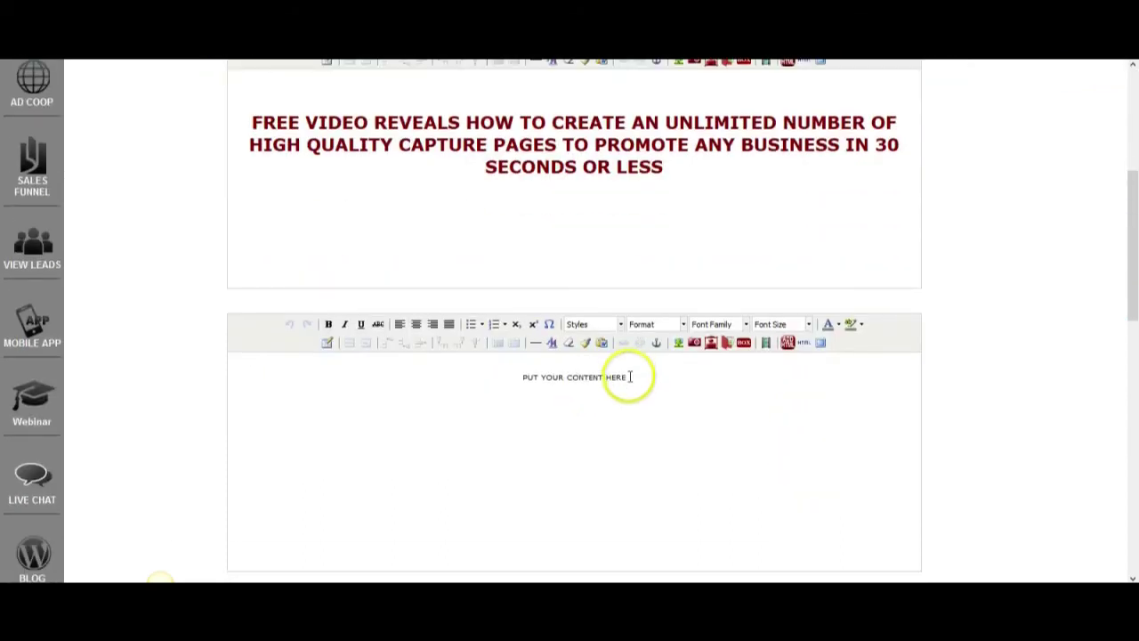
left_click_drag(631, 377, 502, 374)
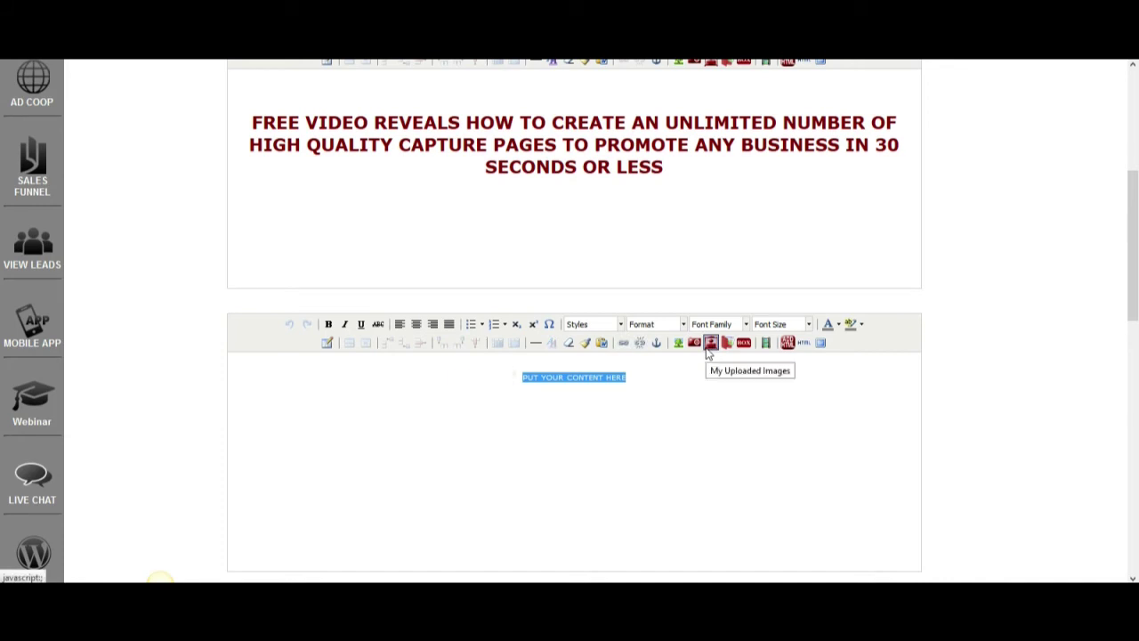
type("fi")
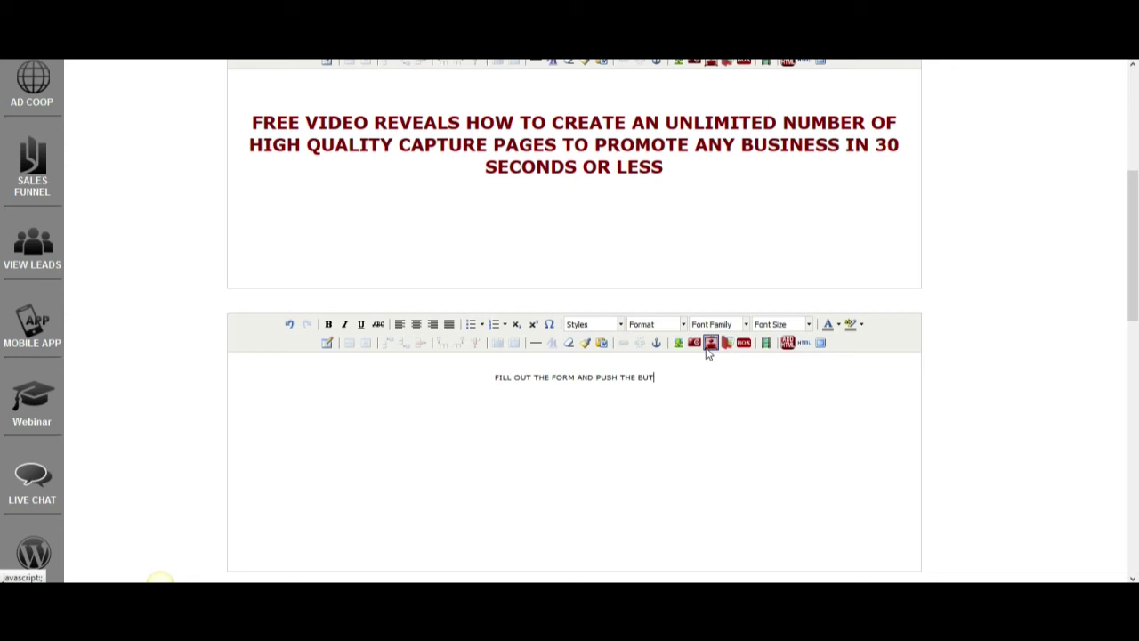
type("IMMEDIA")
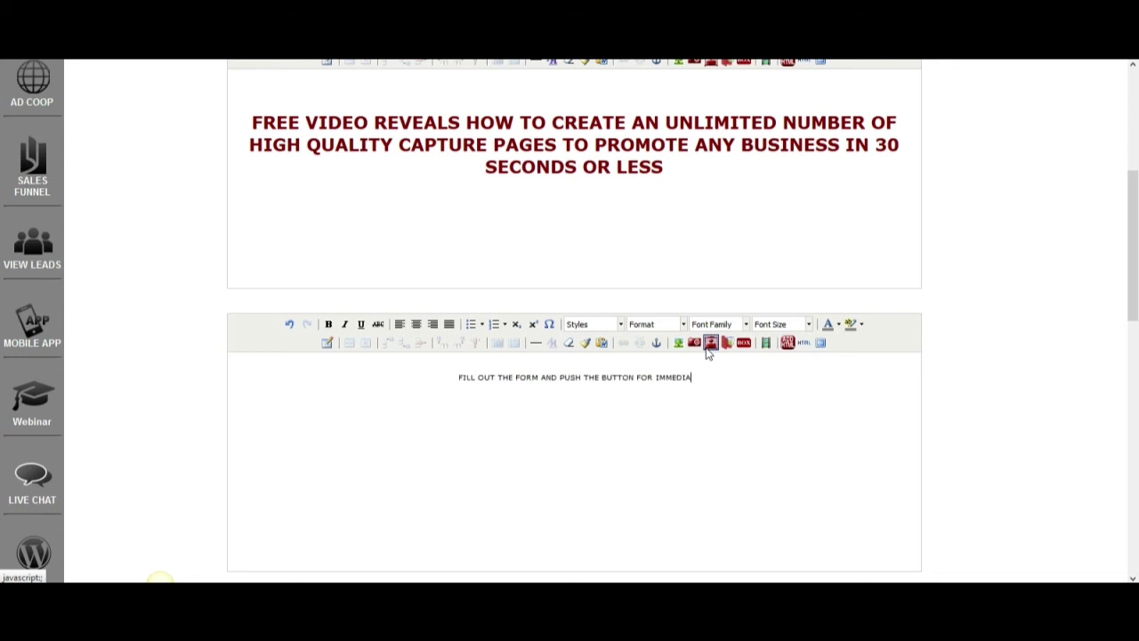
type("TE ACCESS")
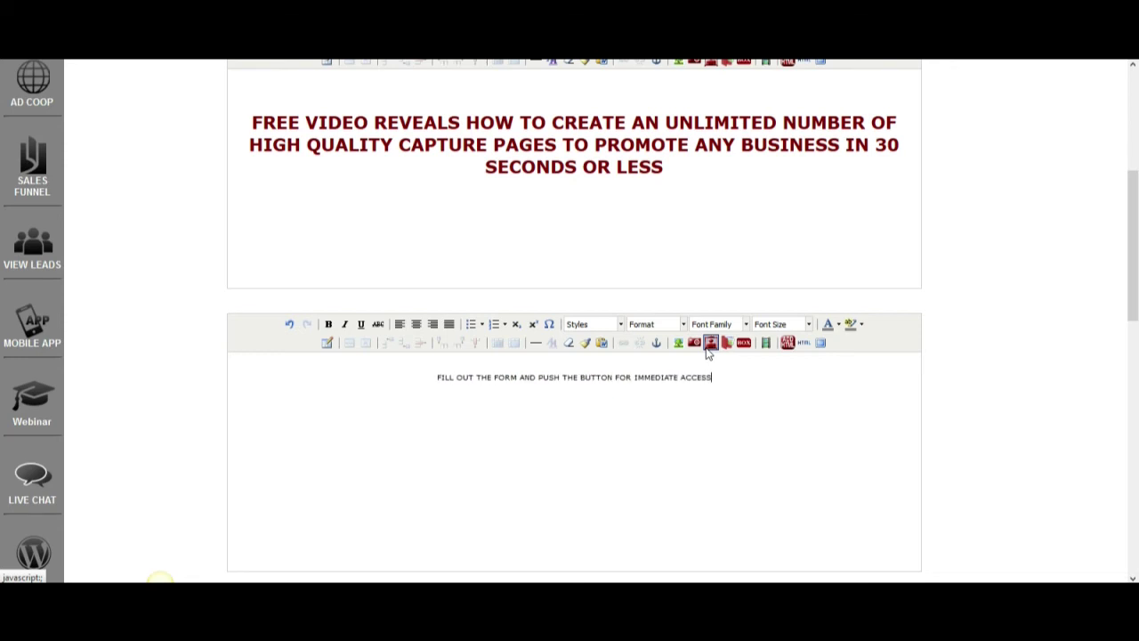
type("!")
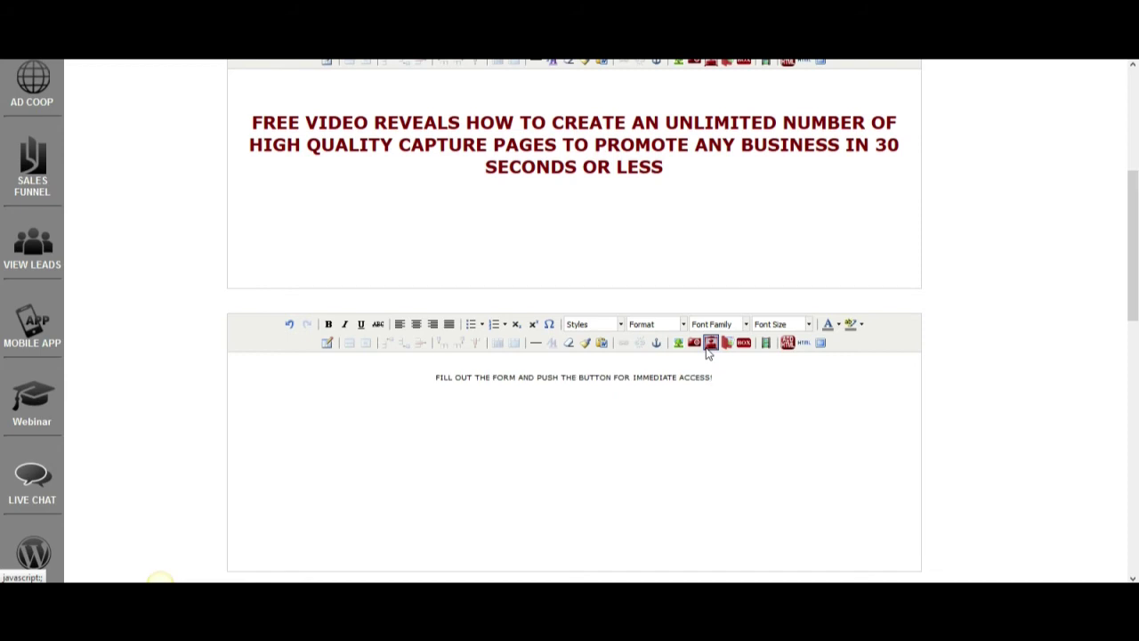
Replace the third section's placeholder with "I will never share or sell your information. Your privacy is important to me!!!".
scroll(708, 349, "down", 3)
left_click_drag(685, 423, 295, 400)
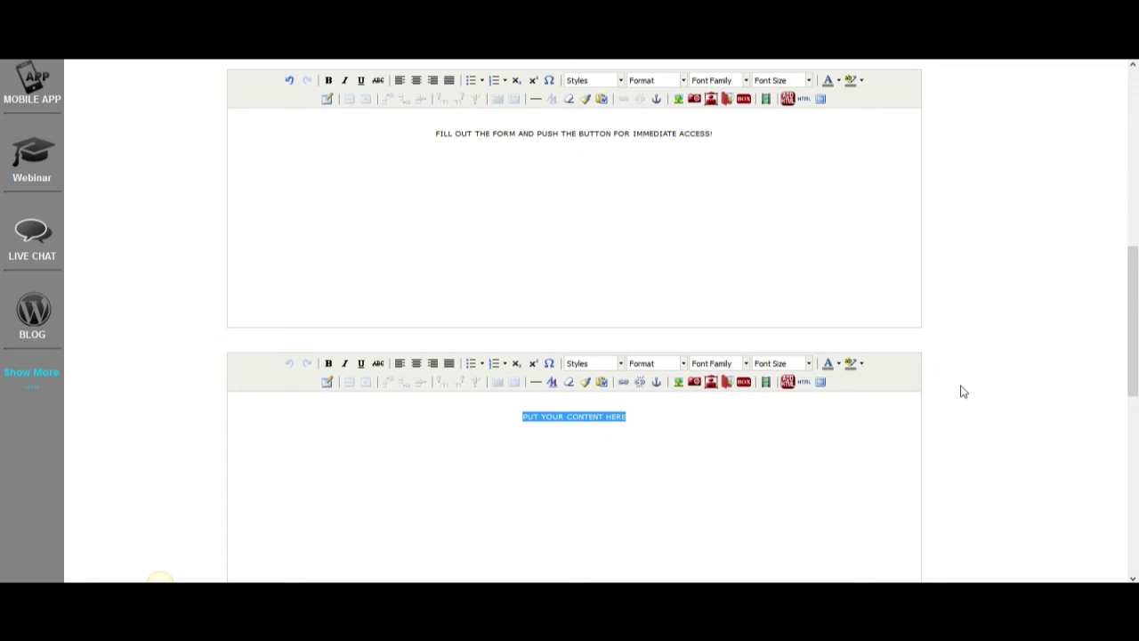
type("We")
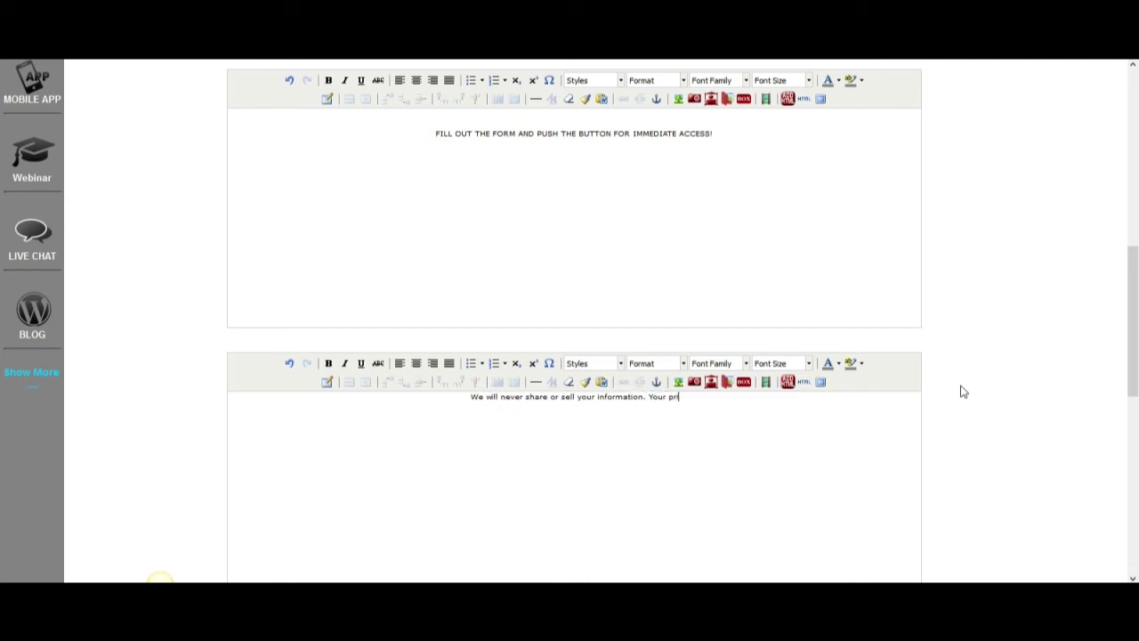
type("cy is im")
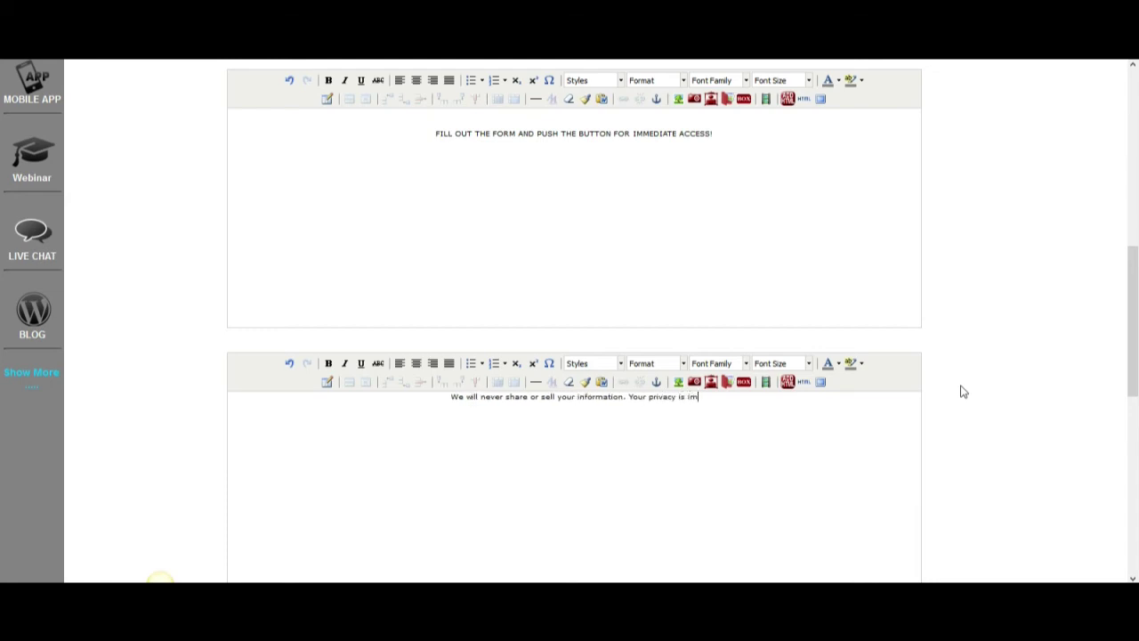
type("portant to me!")
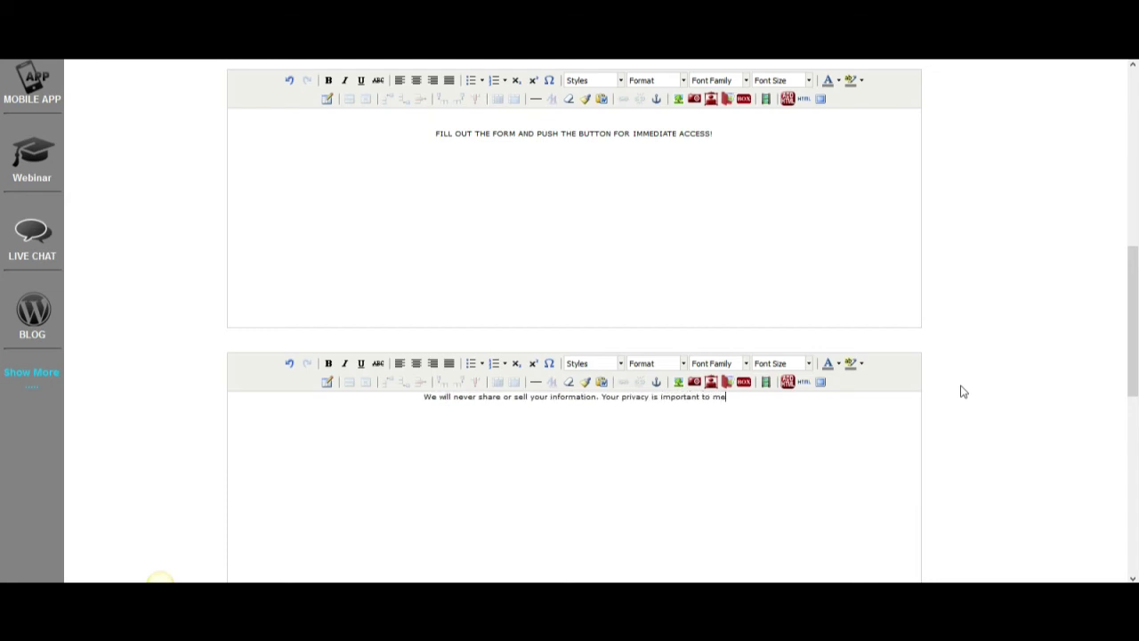
type("!!")
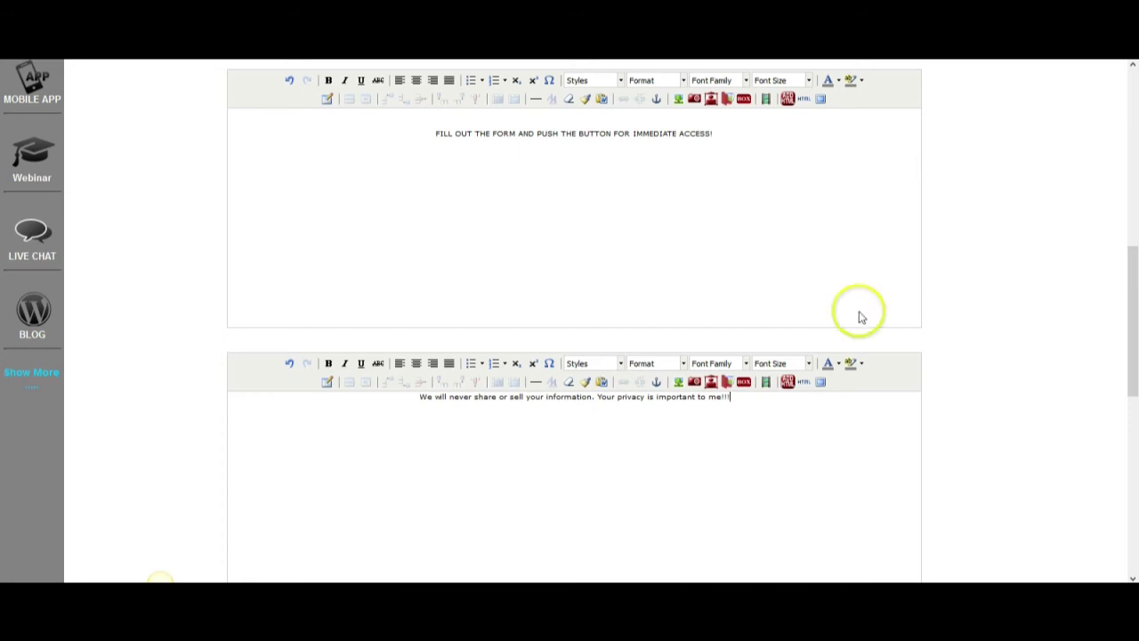
left_click_drag(416, 396, 428, 395)
type("I")
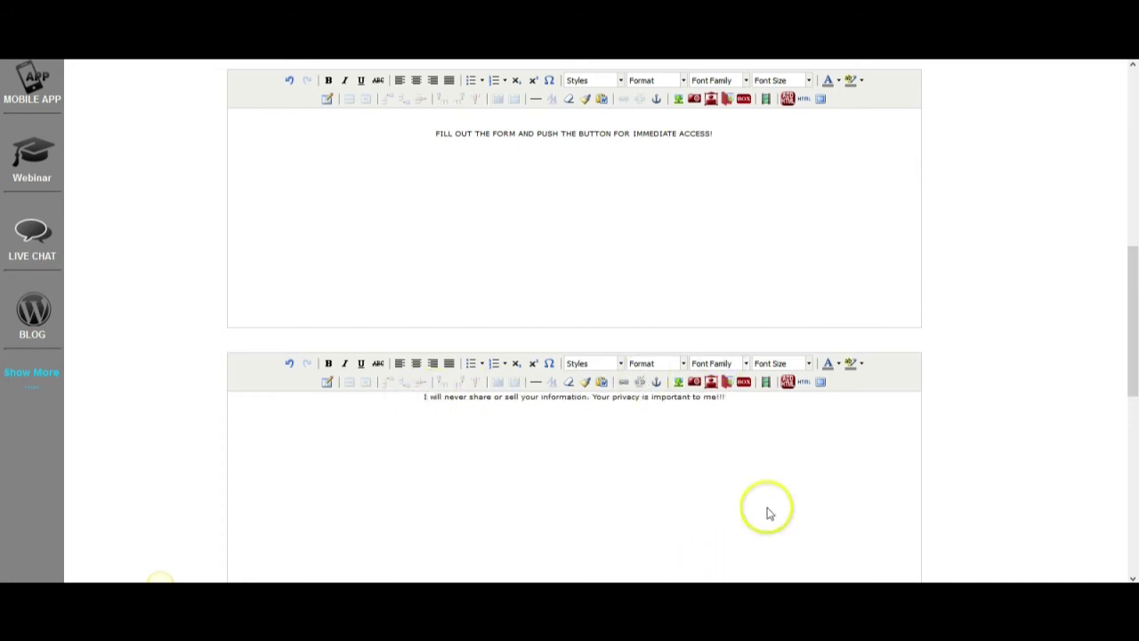
Make the privacy notice and the form instruction line bold, and save the page content.
left_click_drag(725, 397, 426, 397)
left_click_drag(726, 397, 336, 395)
left_click(328, 363)
left_click(631, 490)
scroll(703, 463, "up", 3)
left_click_drag(728, 381, 387, 366)
left_click(329, 324)
left_click(833, 470)
scroll(902, 448, "down", 10)
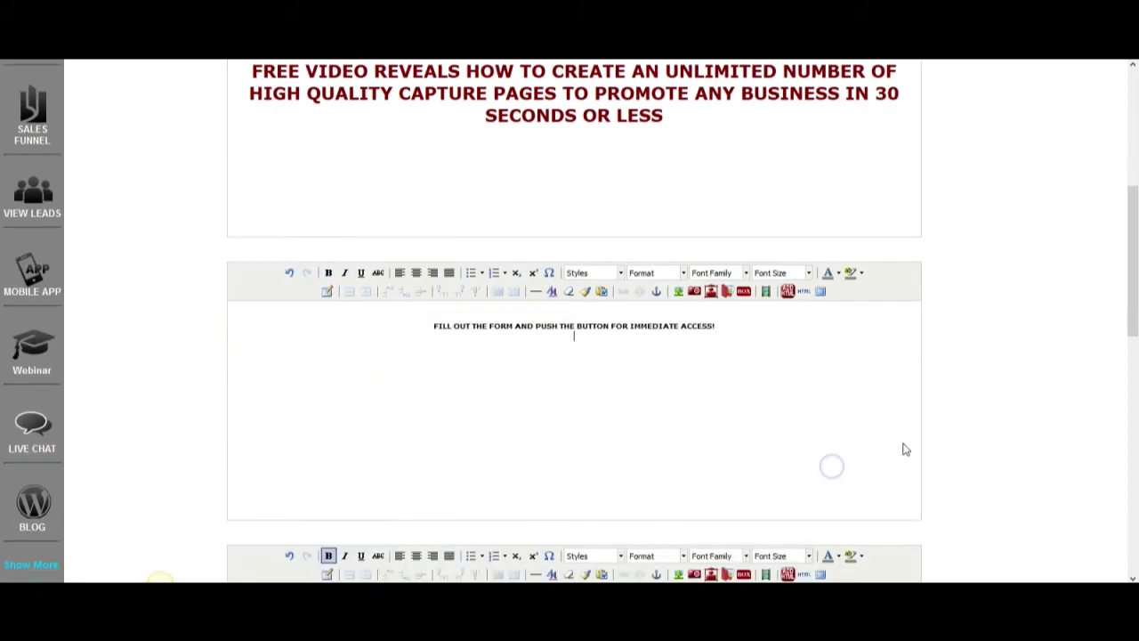
left_click(354, 256)
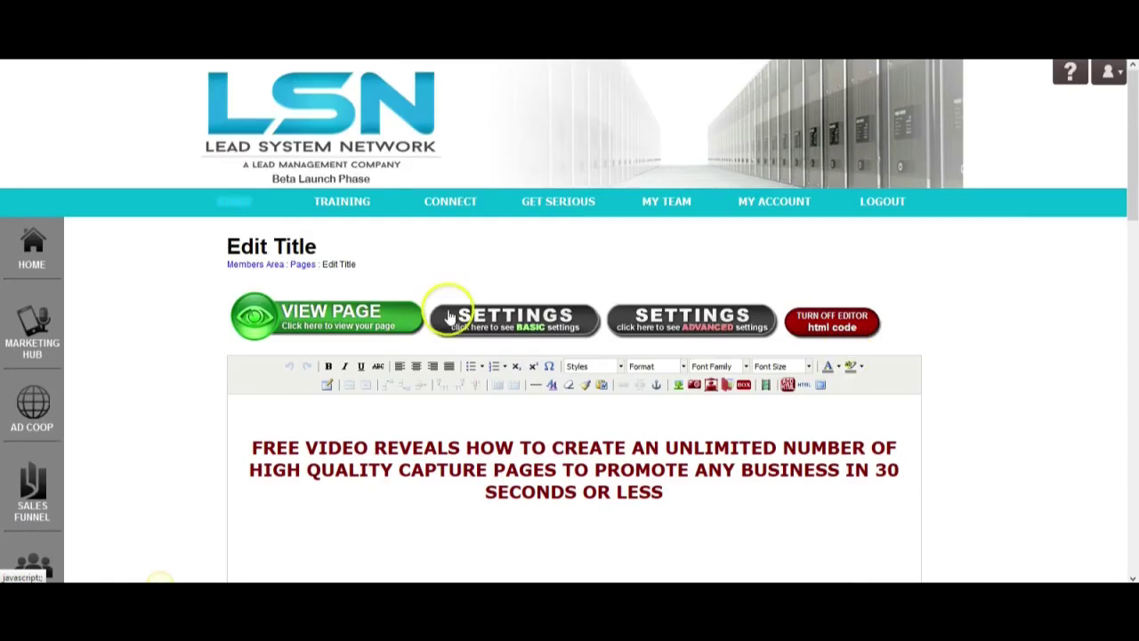
View the capture page, highlight its headline to check the layout, and return to the page editor.
left_click(364, 312)
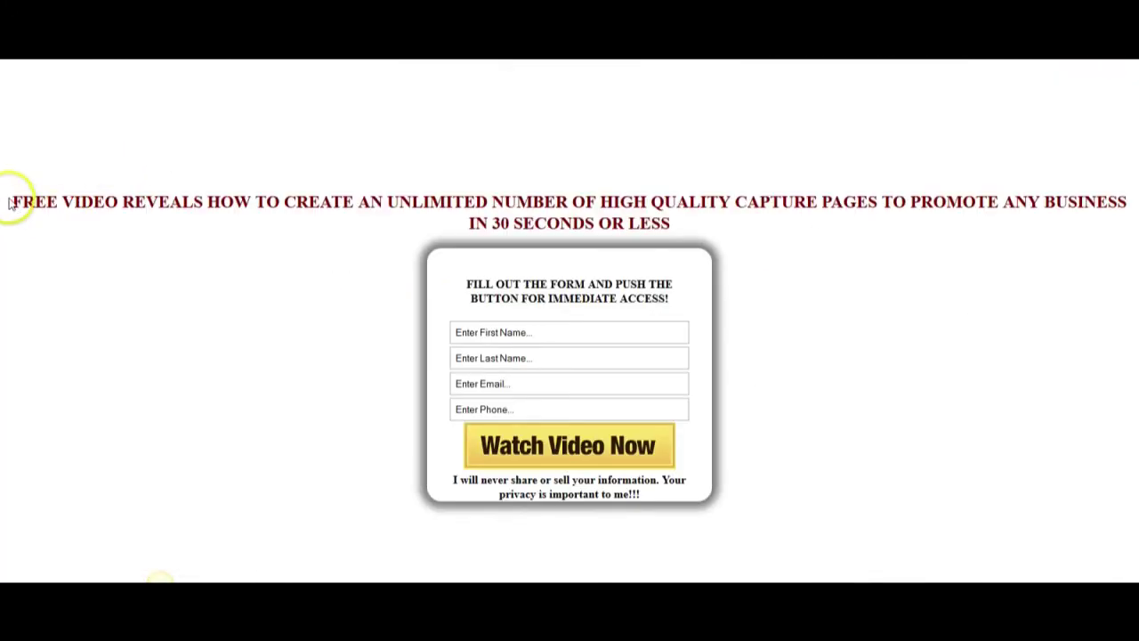
left_click_drag(13, 203, 1025, 223)
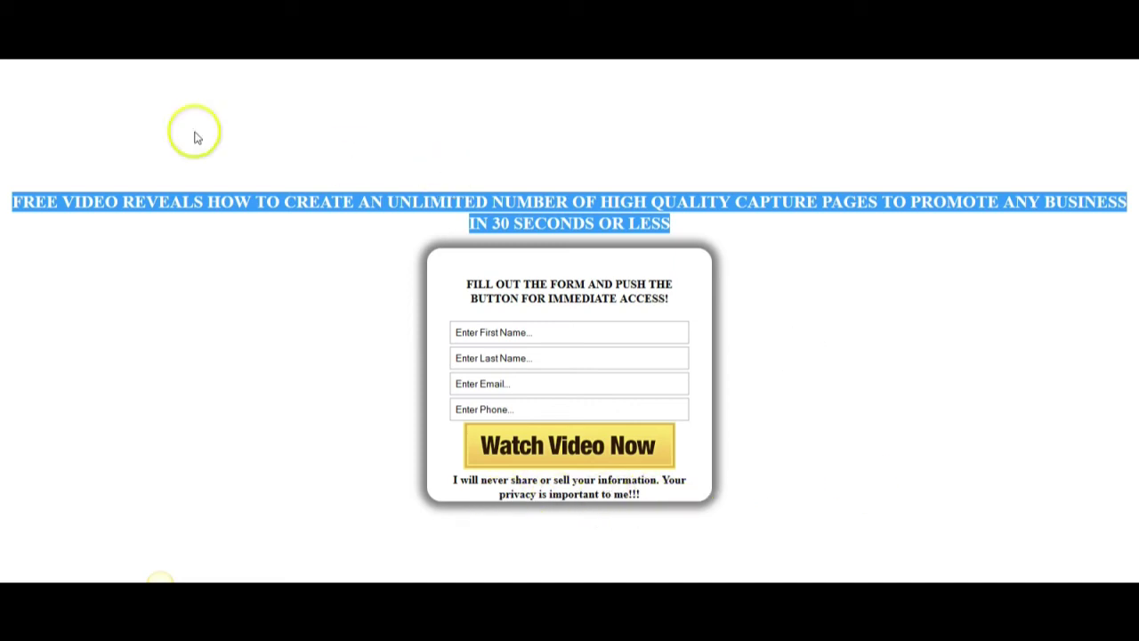
key("alt+Left")
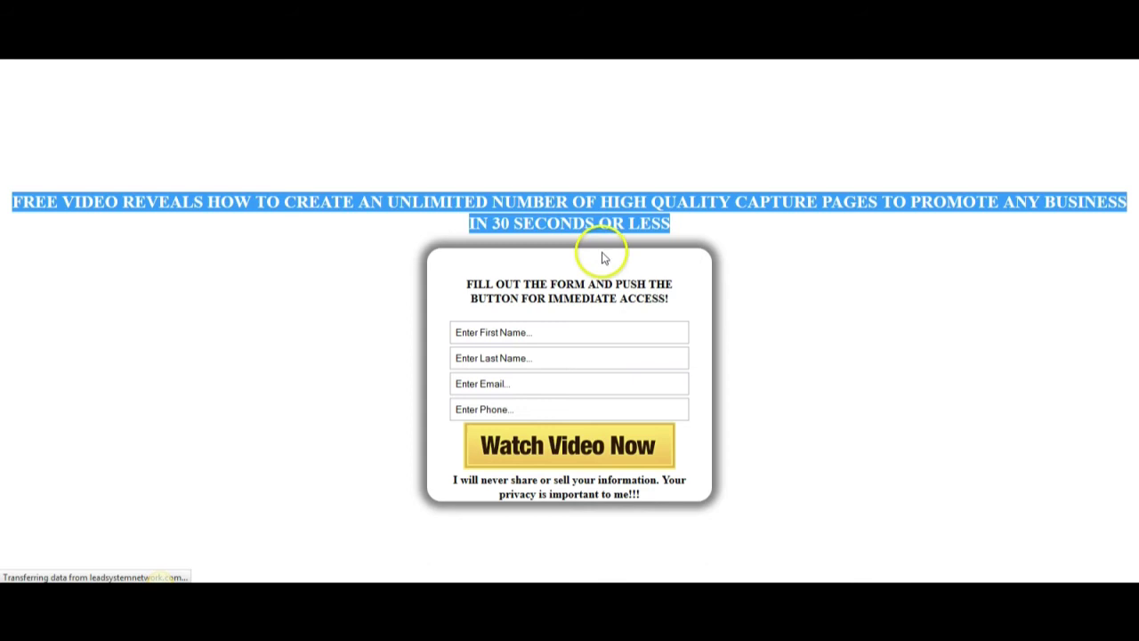
Split the capture page headline into four lines, with breaks before "AN UNLIMITED", "CAPTURE PAGES" and "IN 30 SECONDS".
scroll(692, 405, "down", 1)
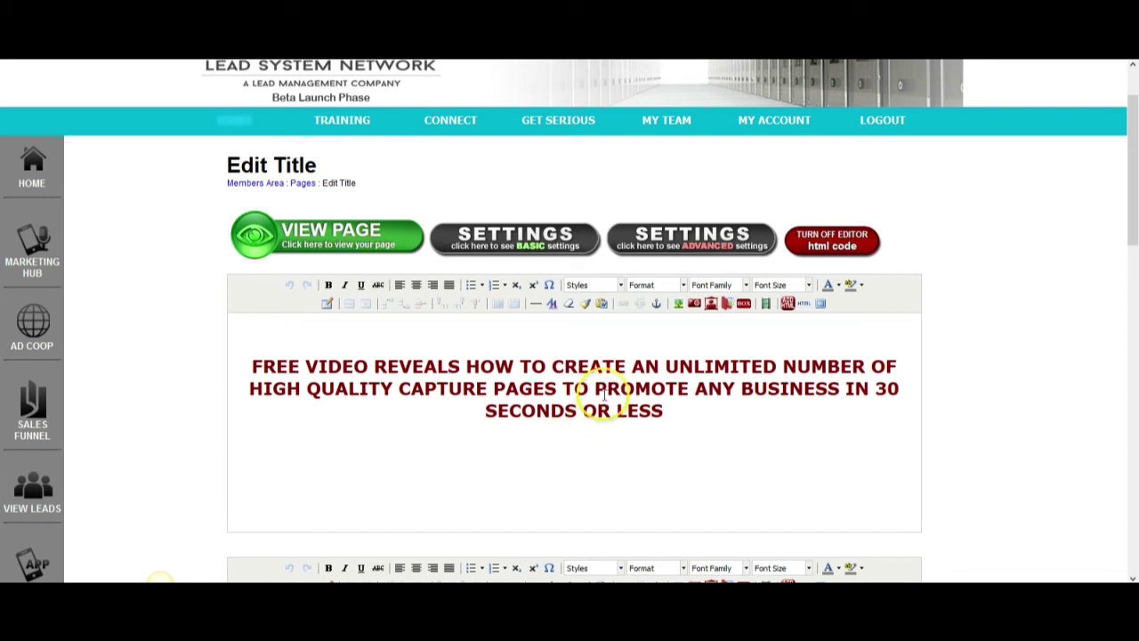
left_click(623, 366)
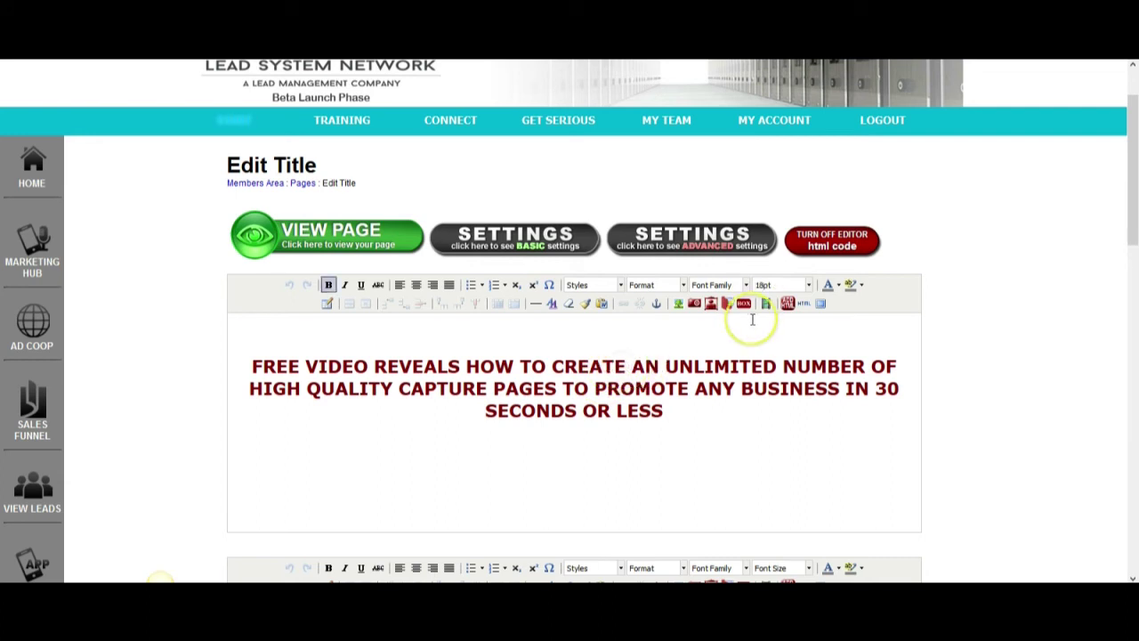
key("Return")
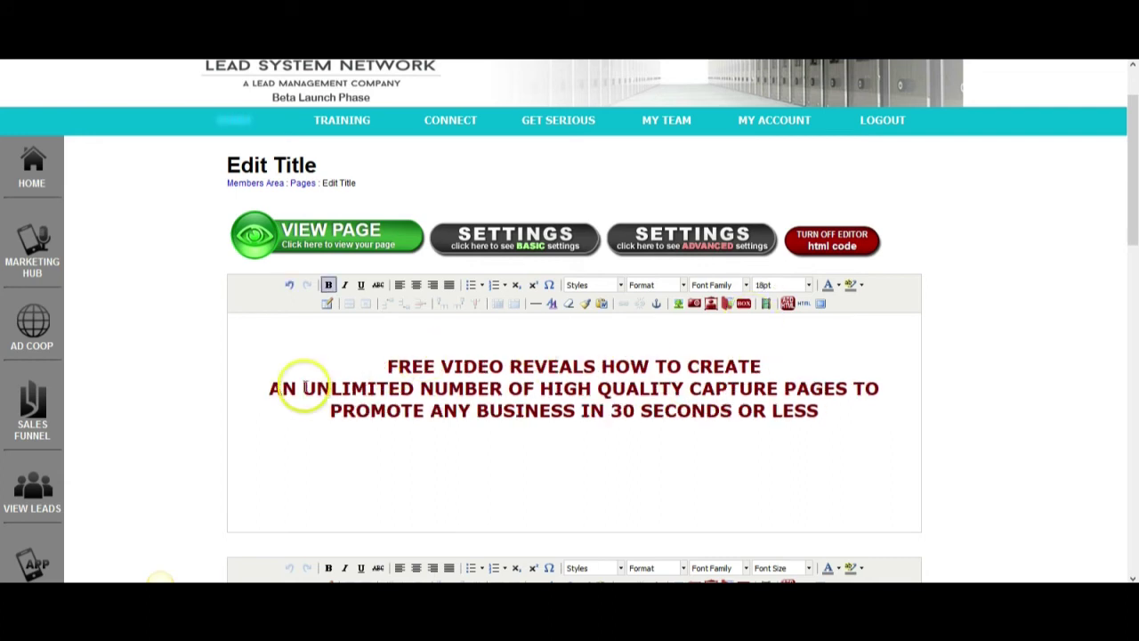
left_click(688, 388)
key("Return")
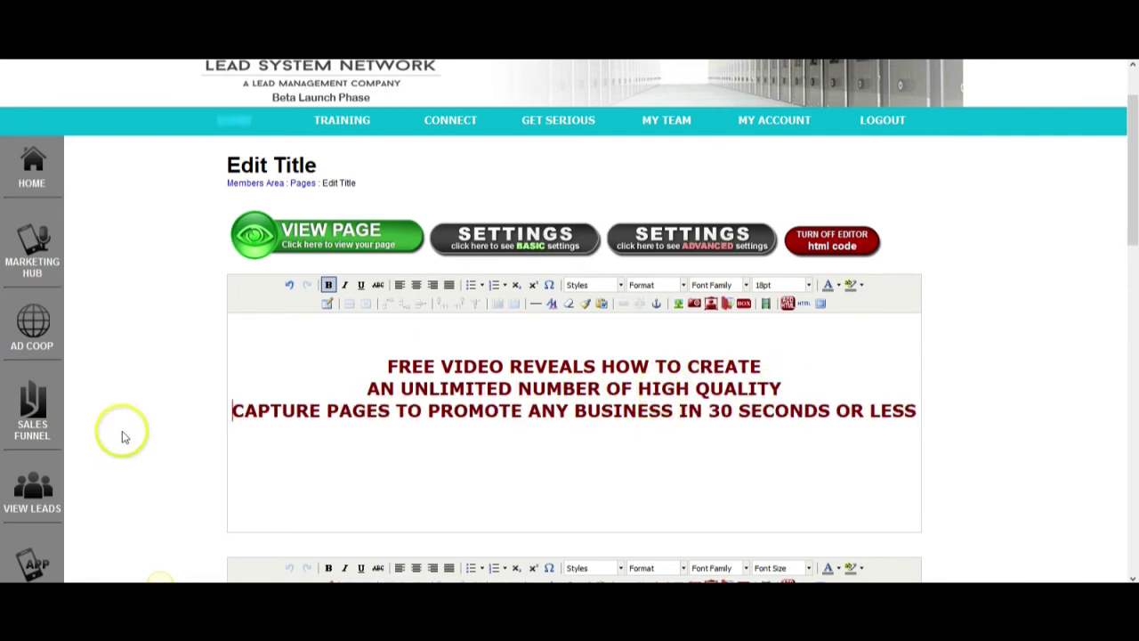
left_click(675, 409)
key("Return")
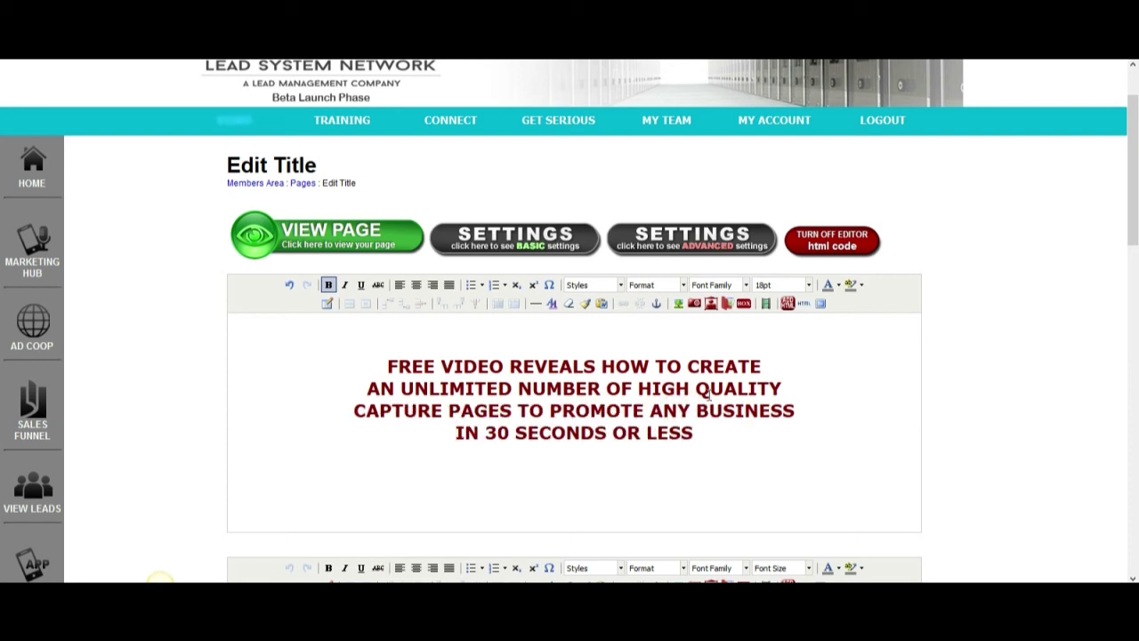
Set the font size of the whole headline to 30pt.
left_click_drag(690, 432, 400, 354)
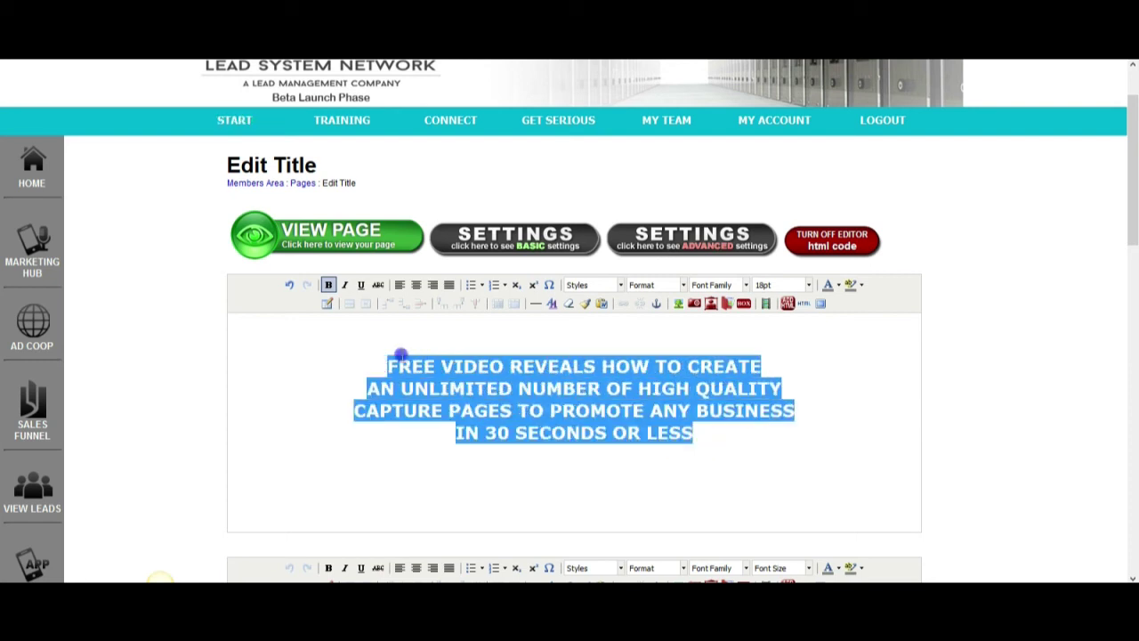
left_click(809, 285)
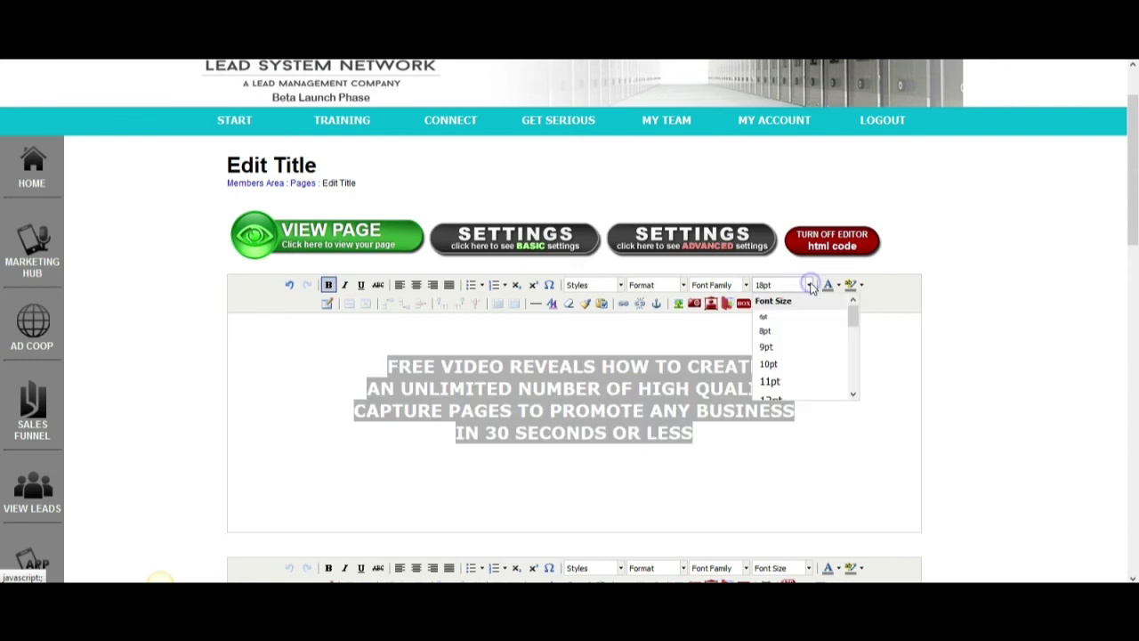
scroll(810, 351, "down", 3)
scroll(812, 356, "down", 1)
left_click(801, 348)
left_click(859, 423)
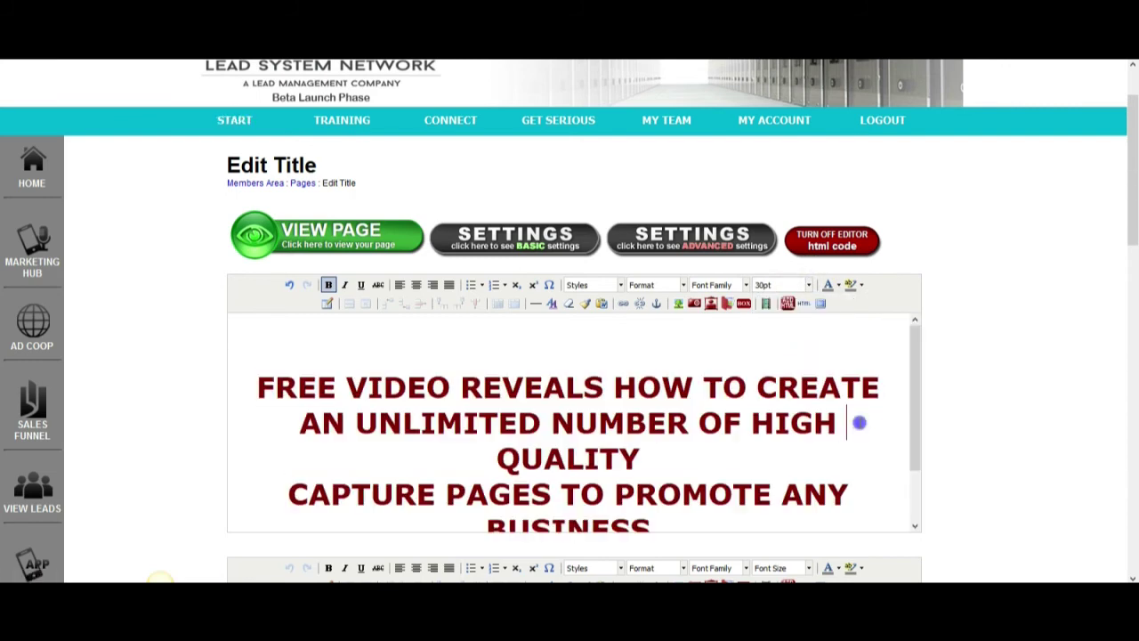
Rearrange the headline's line breaks so "HIGH QUALITY CAPTURE PAGES" and "TO PROMOTE ANY BUSINESS" each form their own line.
left_click(758, 424)
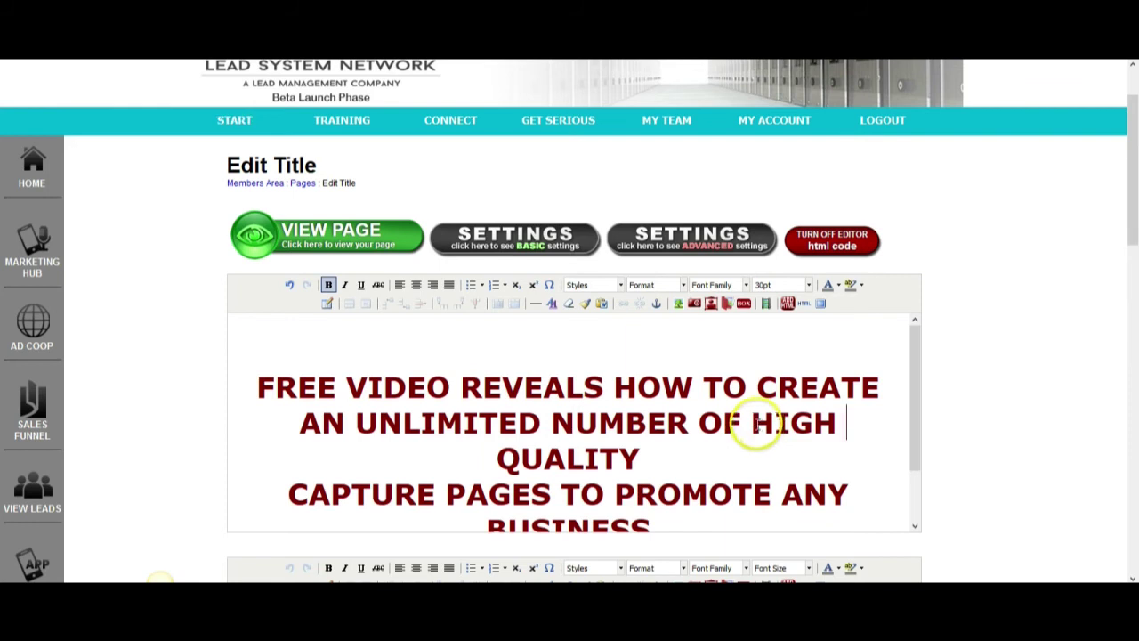
left_click(495, 460)
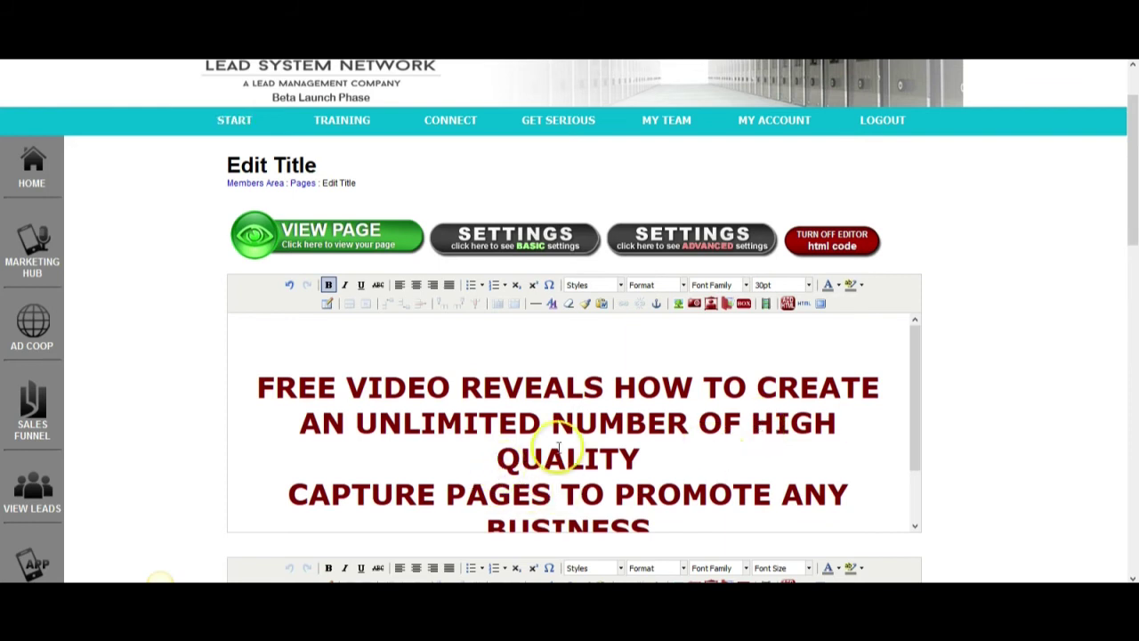
key("BackSpace")
left_click(747, 423)
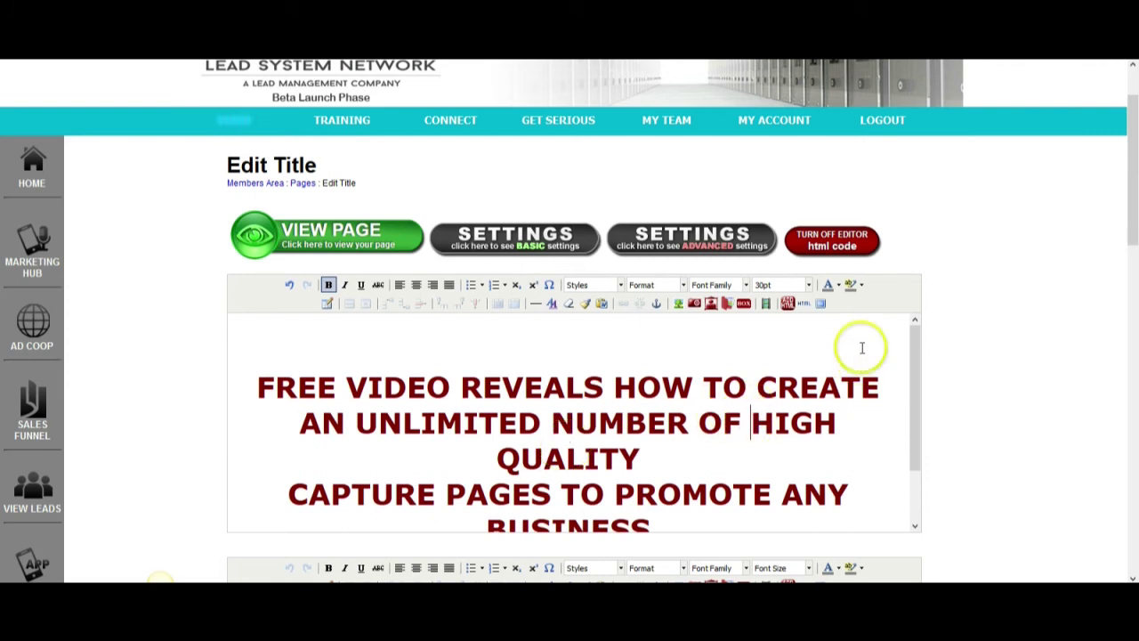
key("Return")
left_click(286, 494)
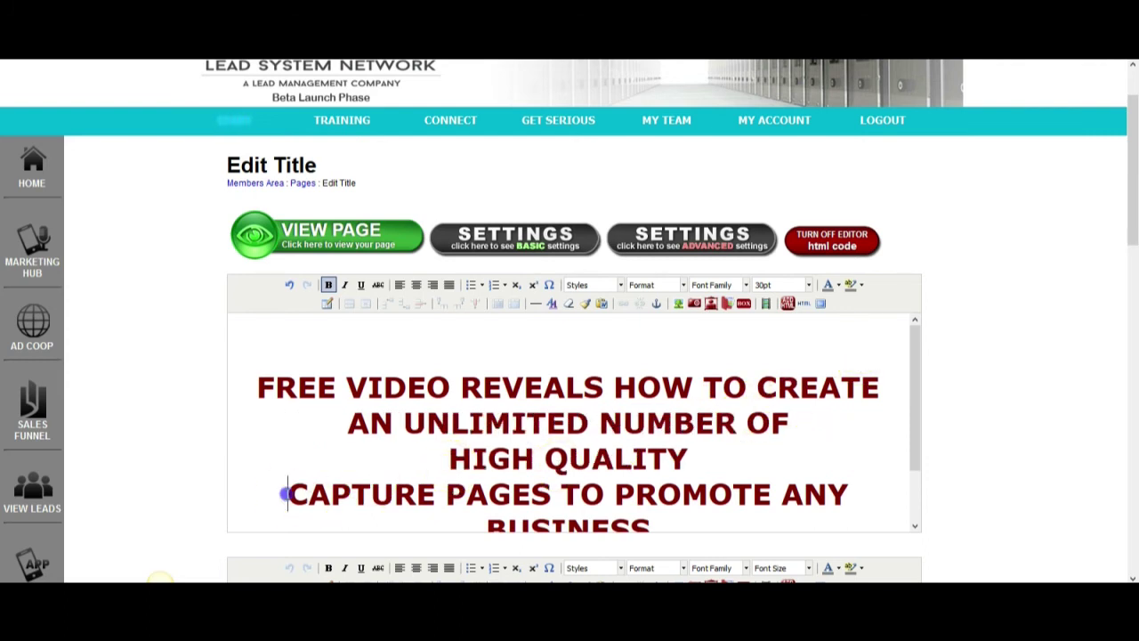
key("BackSpace")
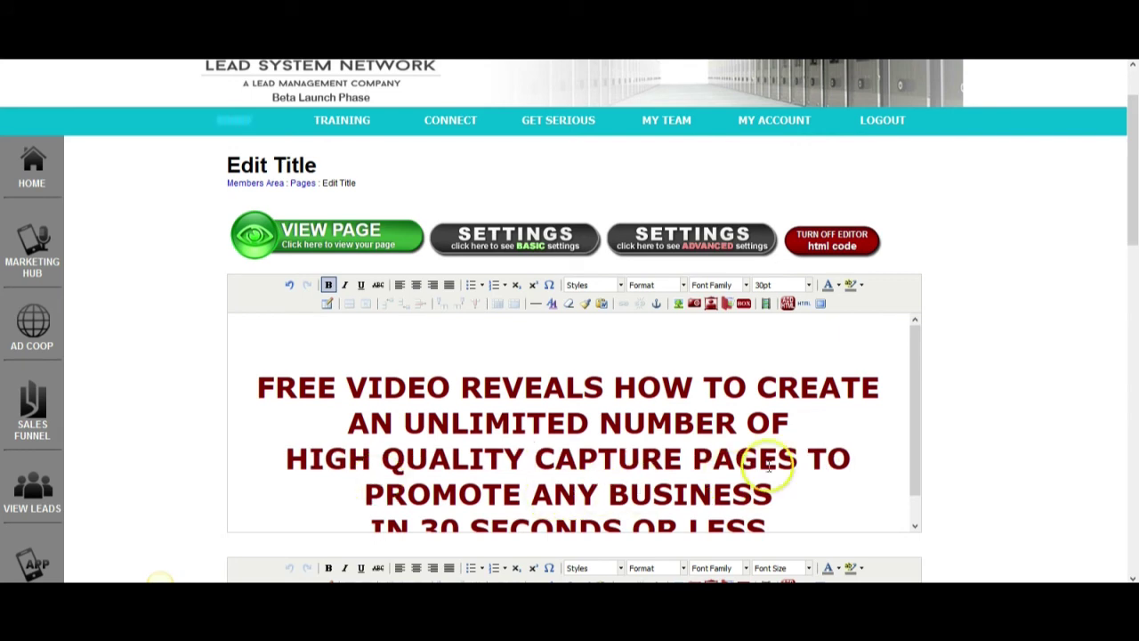
left_click(797, 457)
key("Return")
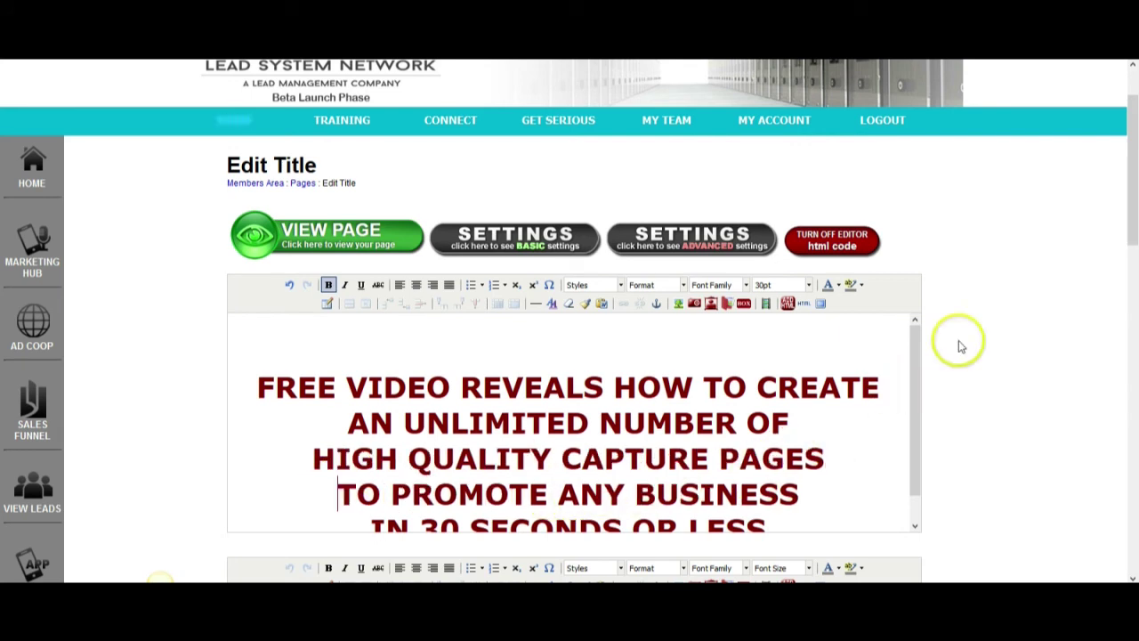
Move "CREATE" from the headline's first line to the start of the "AN UNLIMITED NUMBER OF" line.
scroll(913, 386, "down", 1)
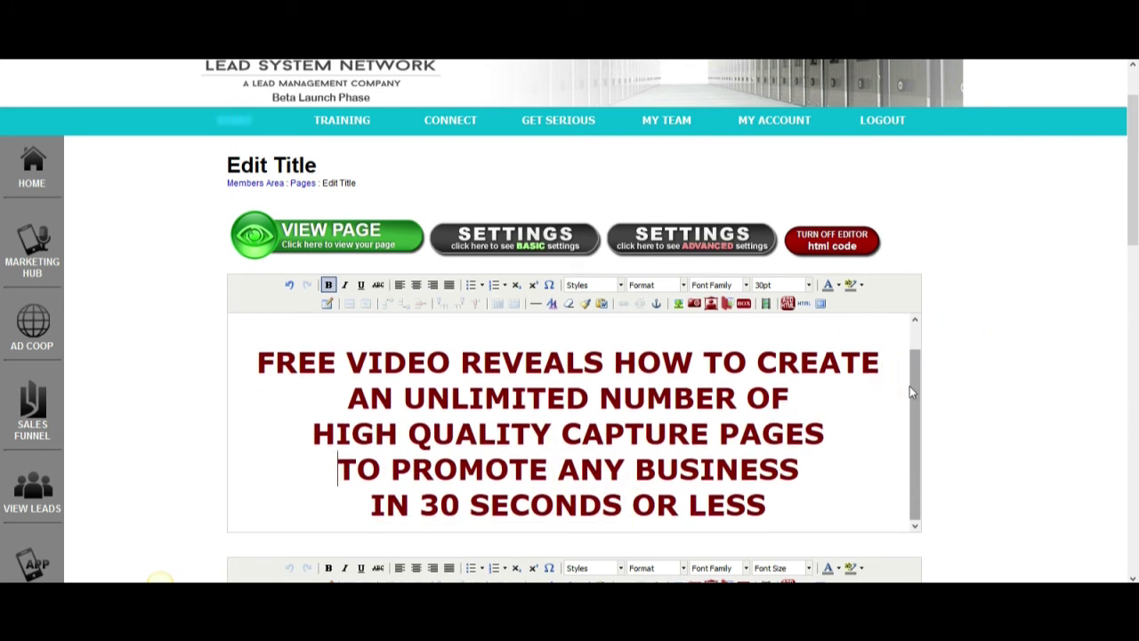
left_click(755, 362)
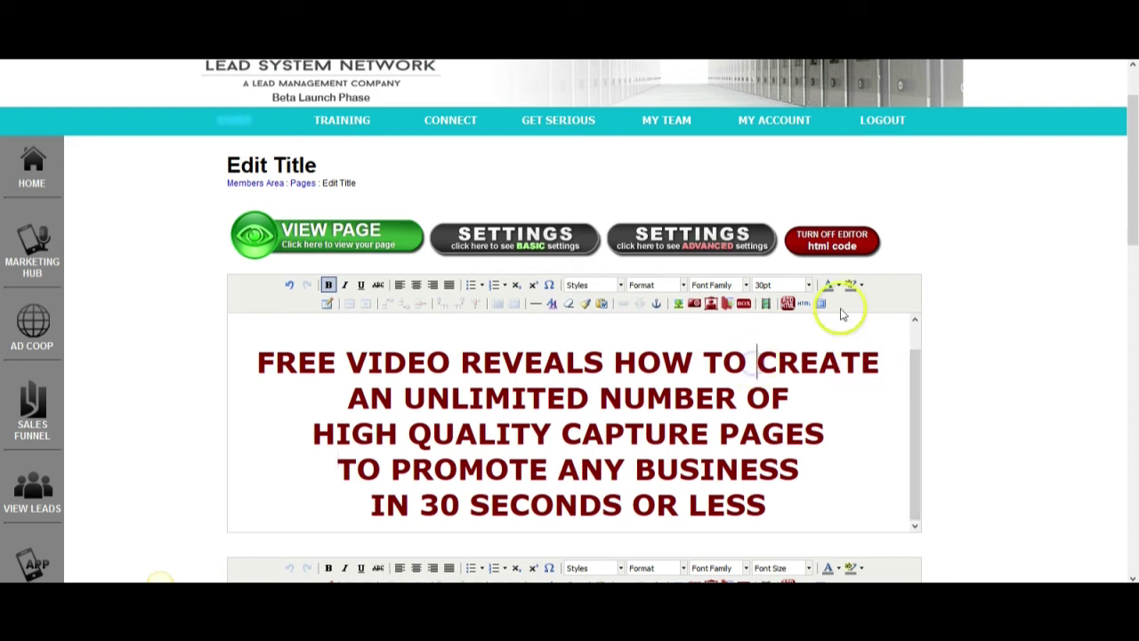
key("Return")
left_click(333, 432)
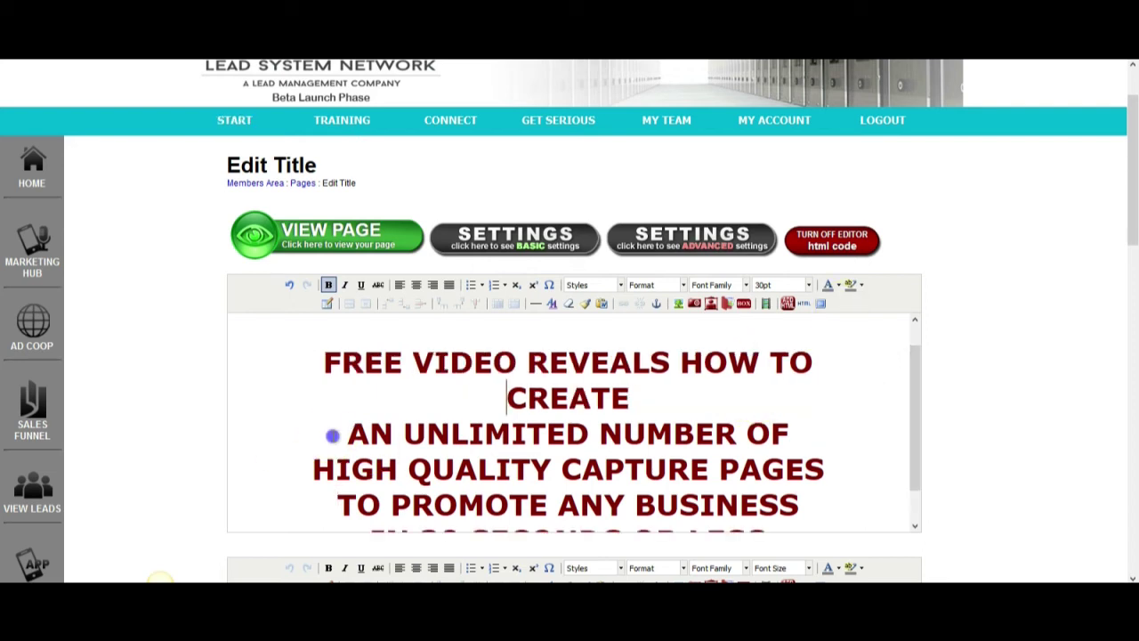
key("BackSpace")
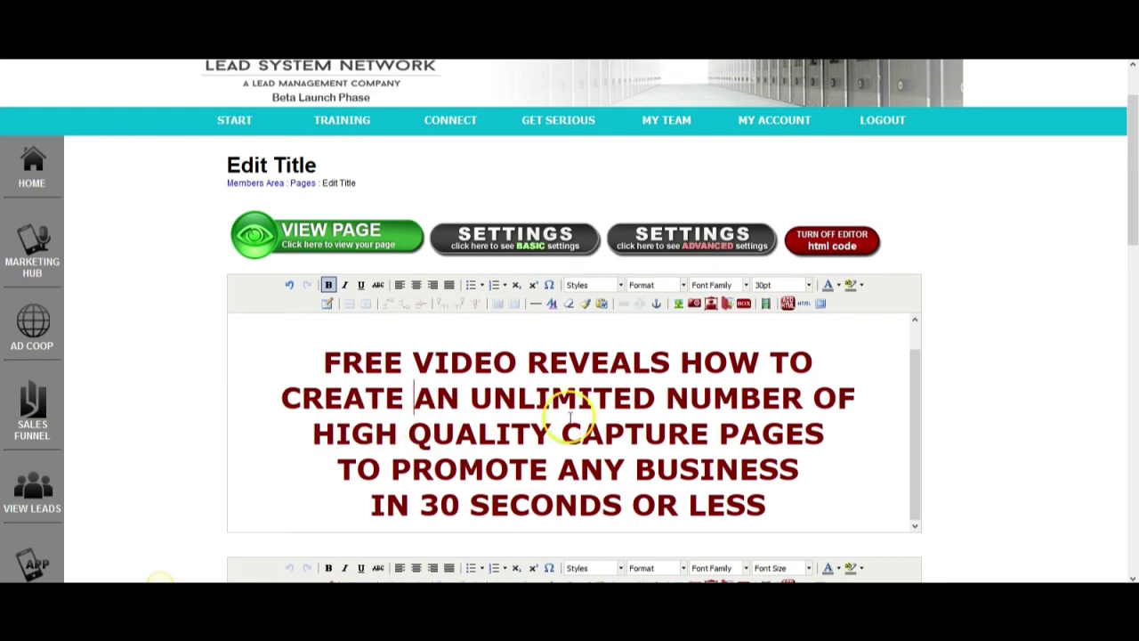
Add a blank line below the form instruction in the second section.
scroll(646, 403, "down", 1)
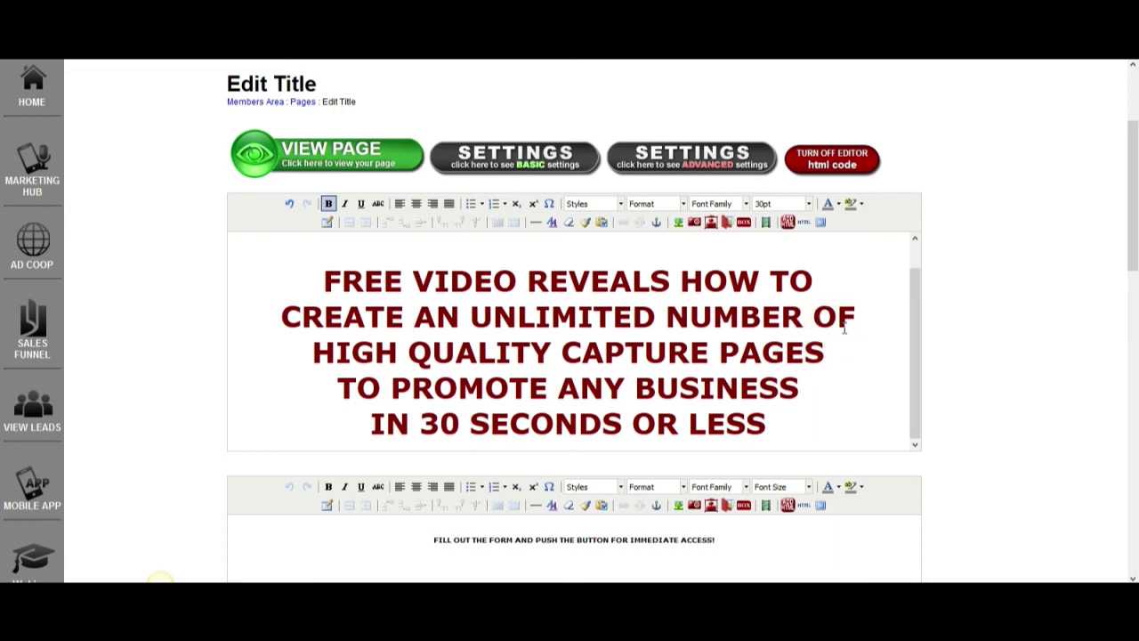
scroll(845, 330, "down", 1)
scroll(844, 326, "down", 2)
left_click(736, 301)
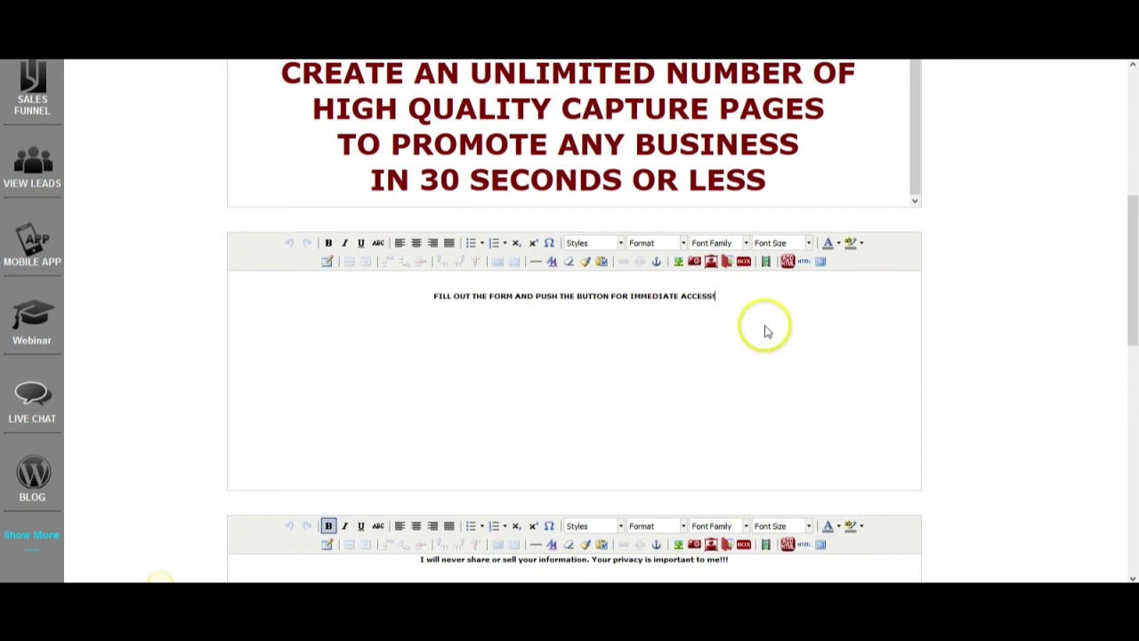
key("Return")
Add blank space above the privacy notice in the third section and a blank line below it.
scroll(774, 334, "down", 2)
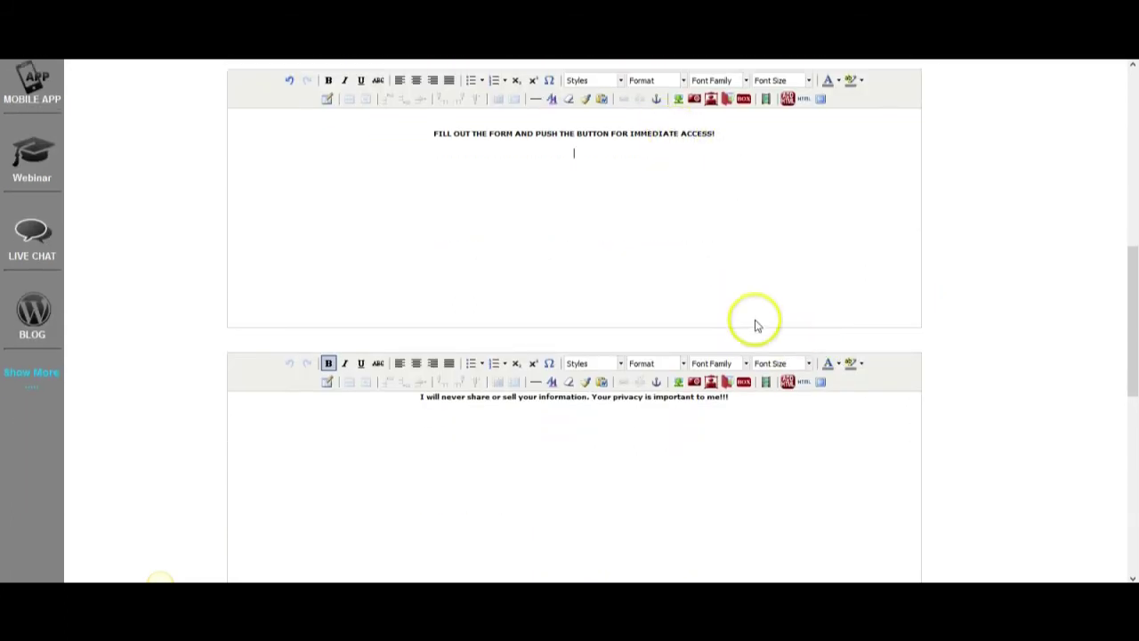
left_click(422, 395)
key("Return")
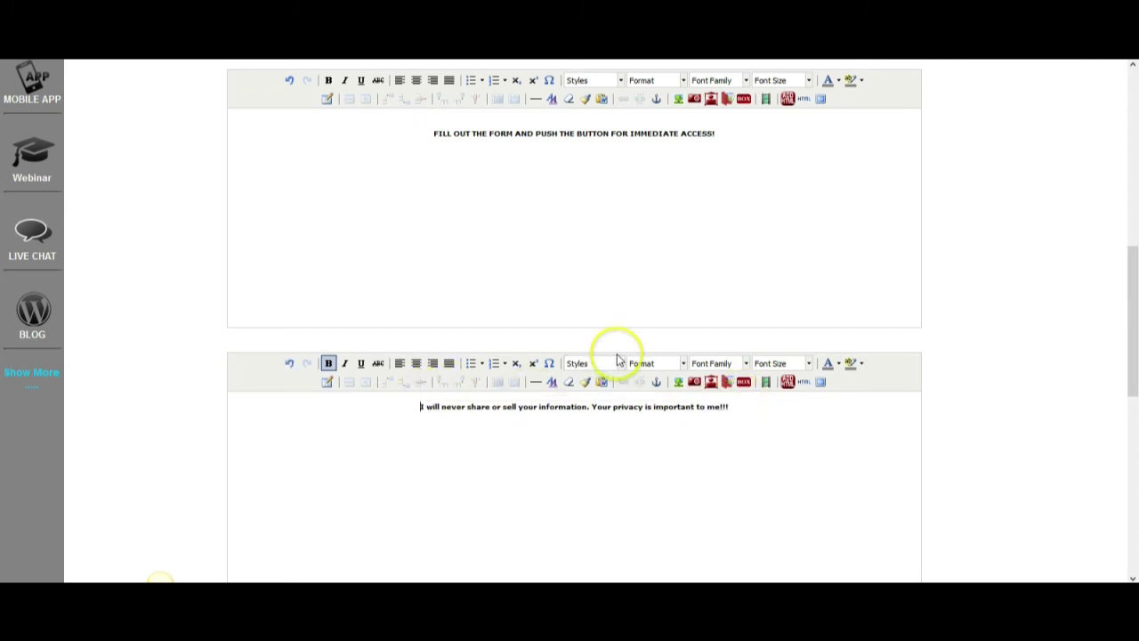
left_click(743, 415)
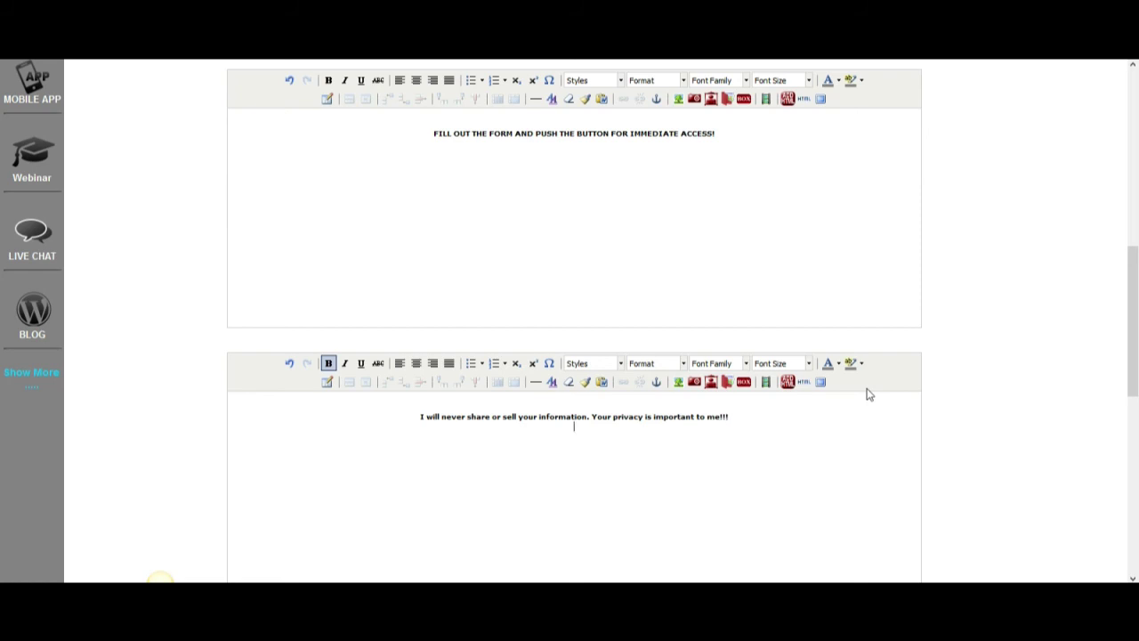
Save the changes to the capture page's three content sections.
scroll(870, 394, "up", 7)
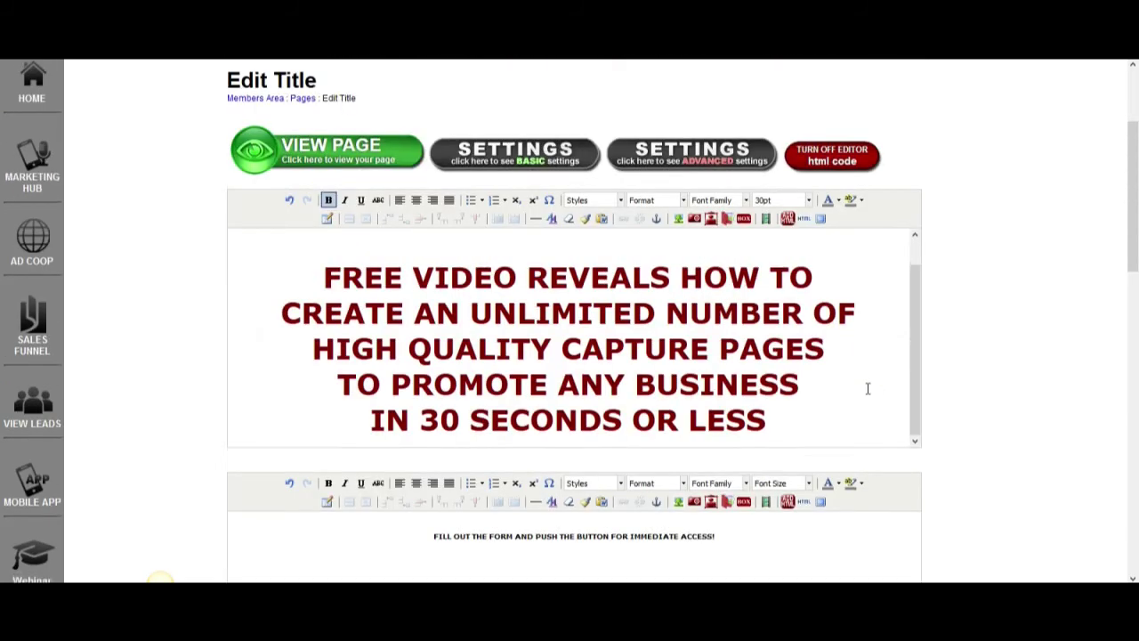
scroll(939, 315, "down", 10)
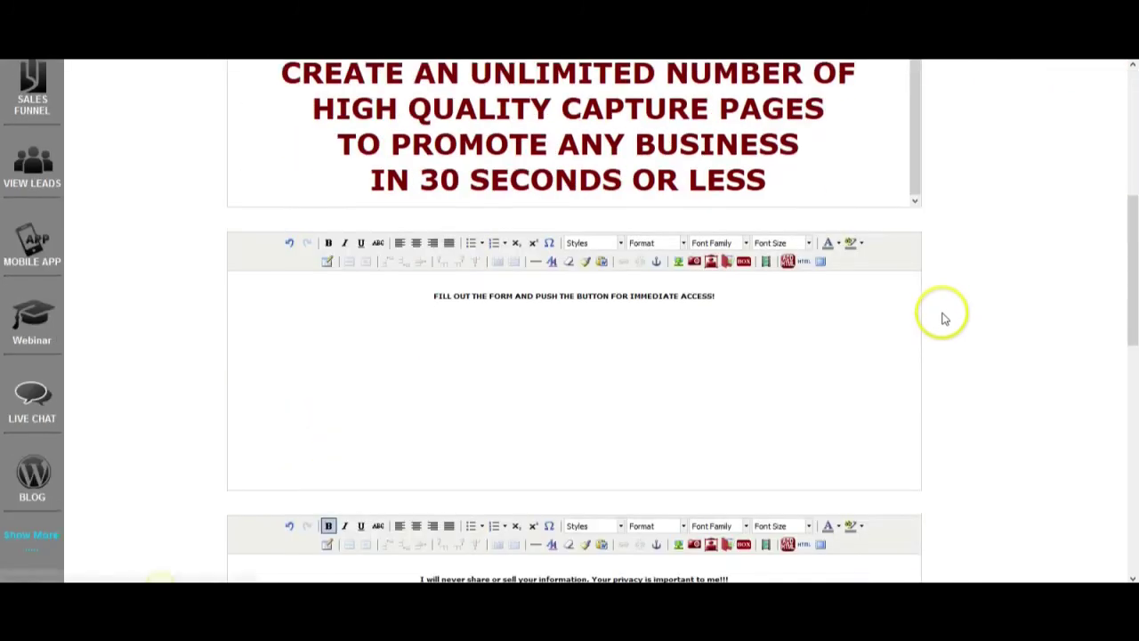
left_click(371, 490)
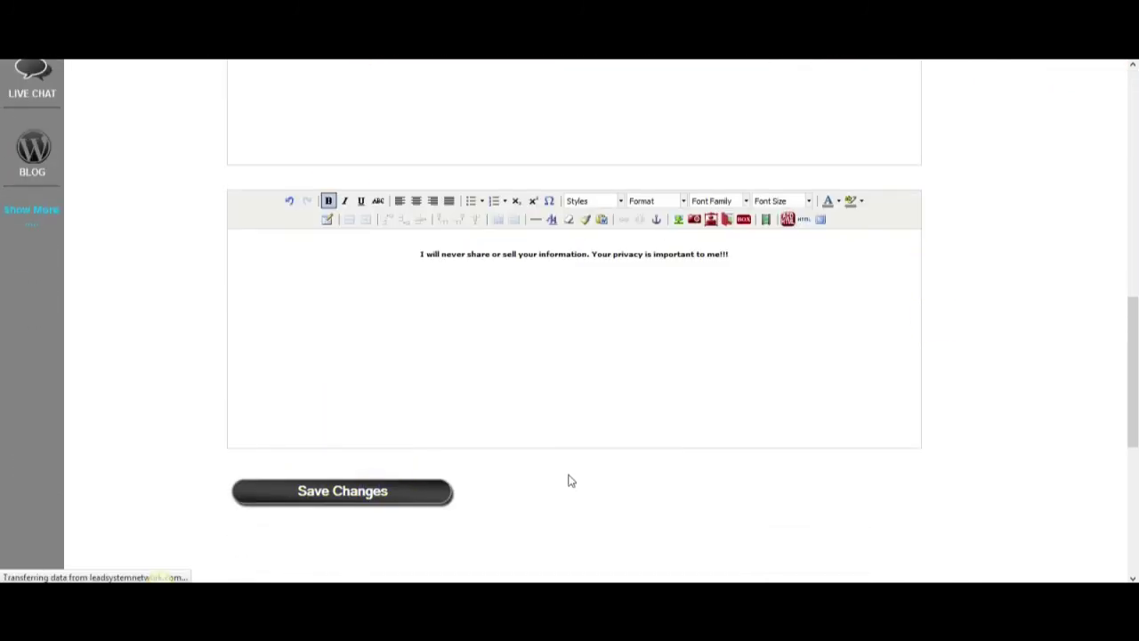
View the capture page and examine the headline's line breaks and the spacing around the form instruction and privacy notice.
left_click(345, 318)
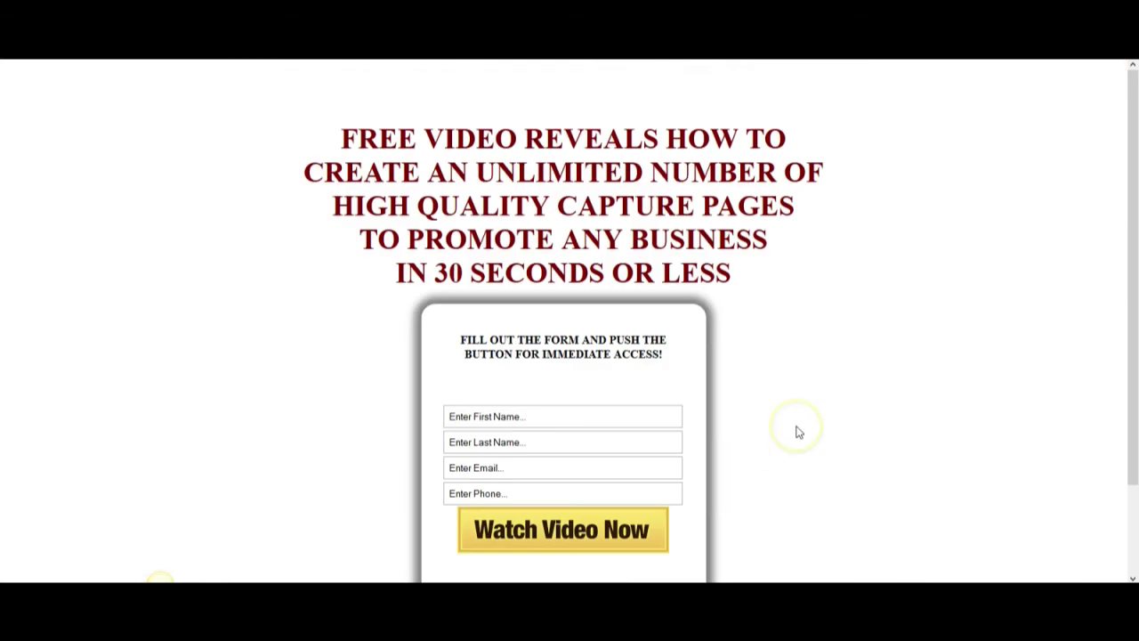
scroll(792, 441, "down", 2)
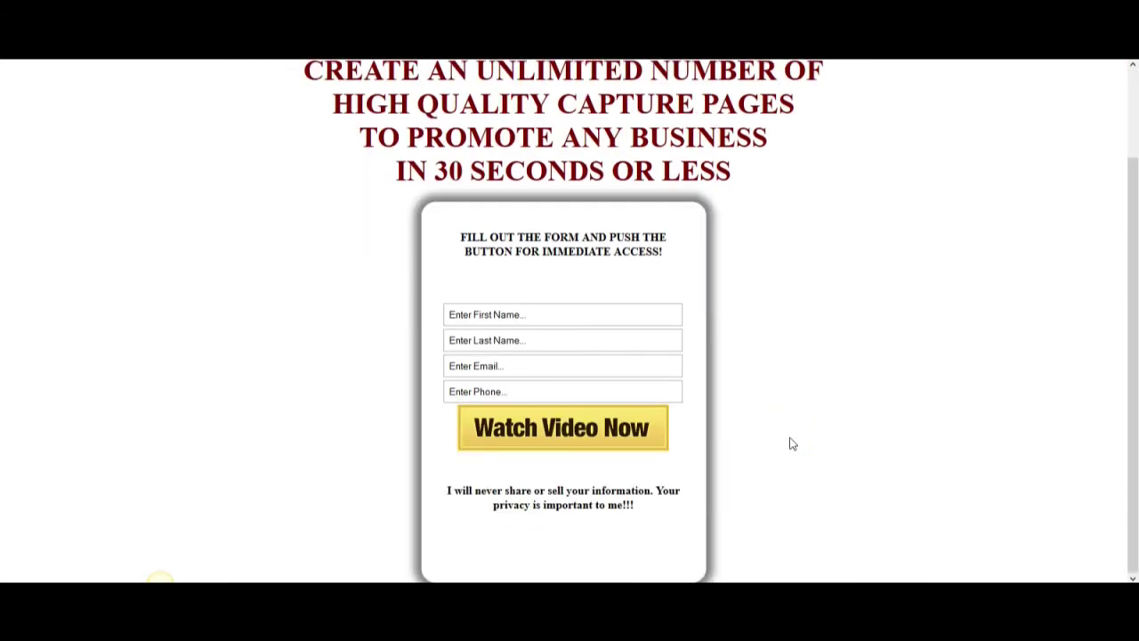
scroll(790, 442, "up", 2)
left_click_drag(735, 279, 817, 350)
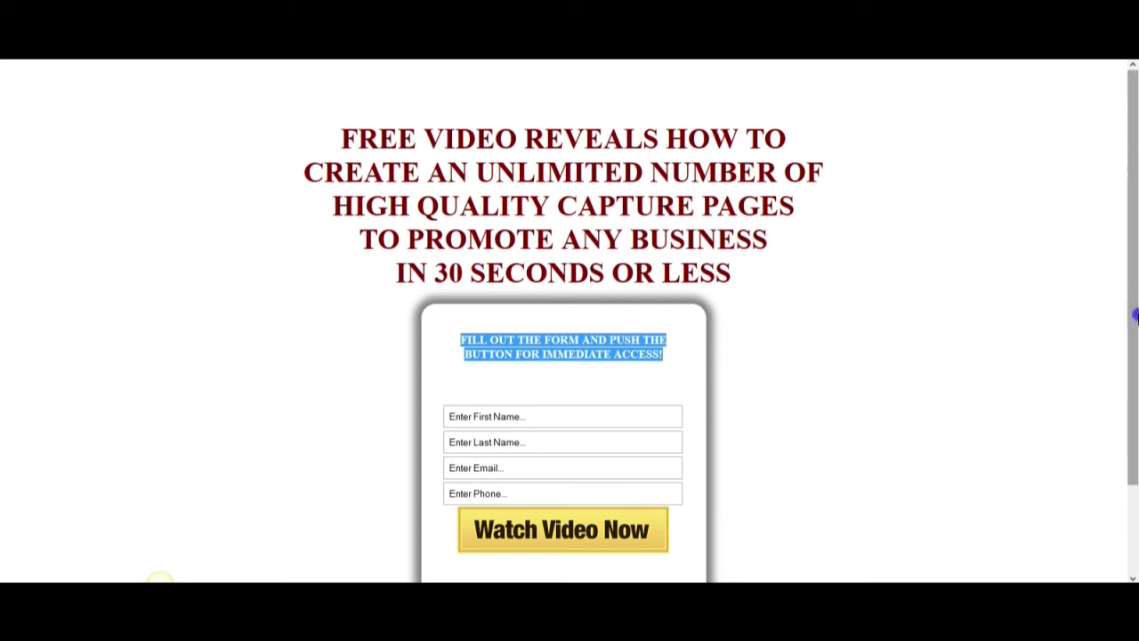
left_click(897, 358)
scroll(897, 358, "down", 2)
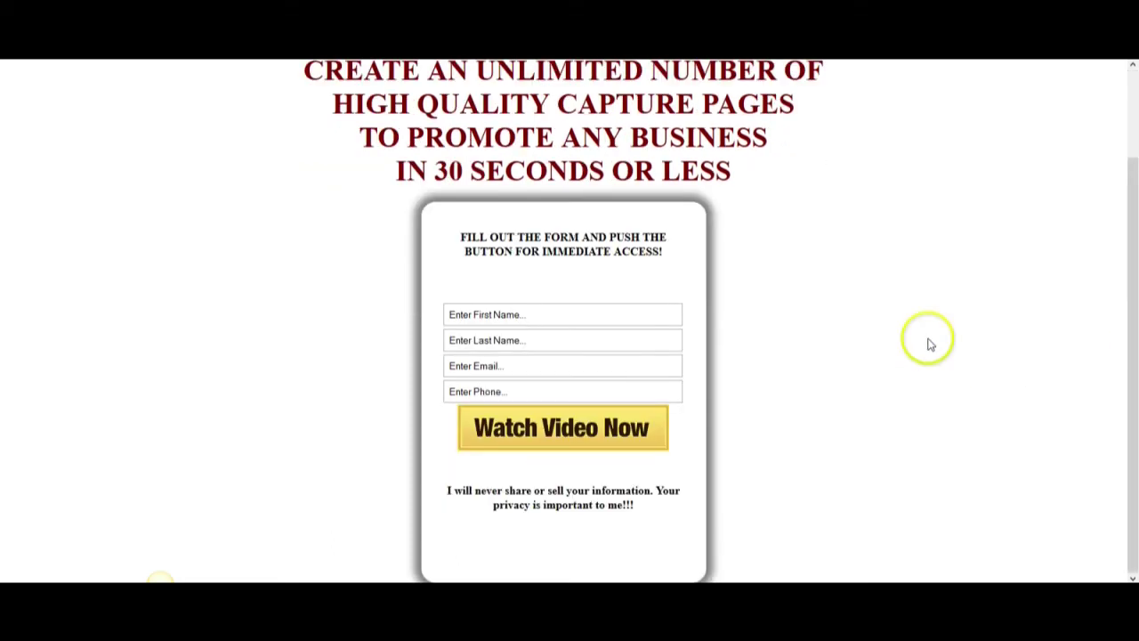
scroll(730, 458, "up", 2)
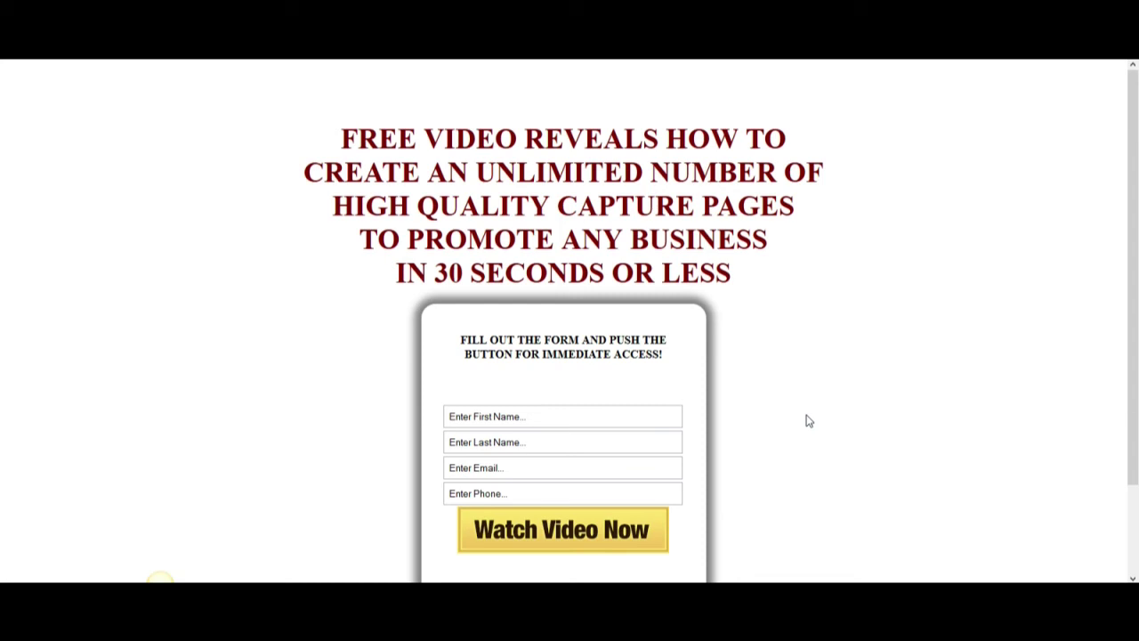
scroll(780, 494, "down", 2)
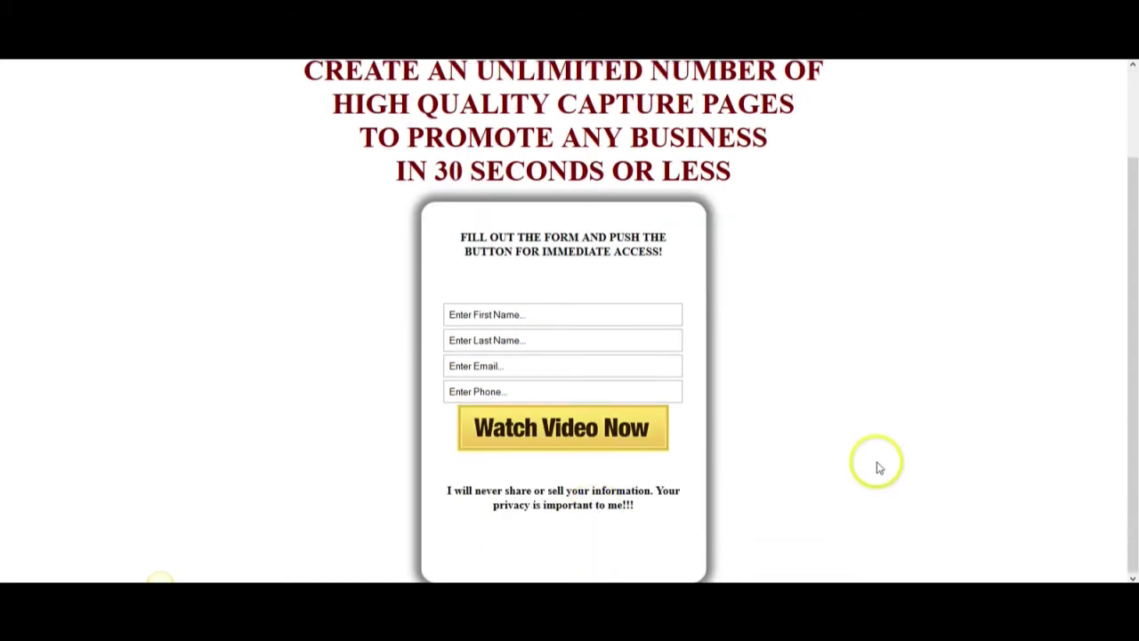
scroll(783, 400, "up", 2)
scroll(779, 427, "down", 2)
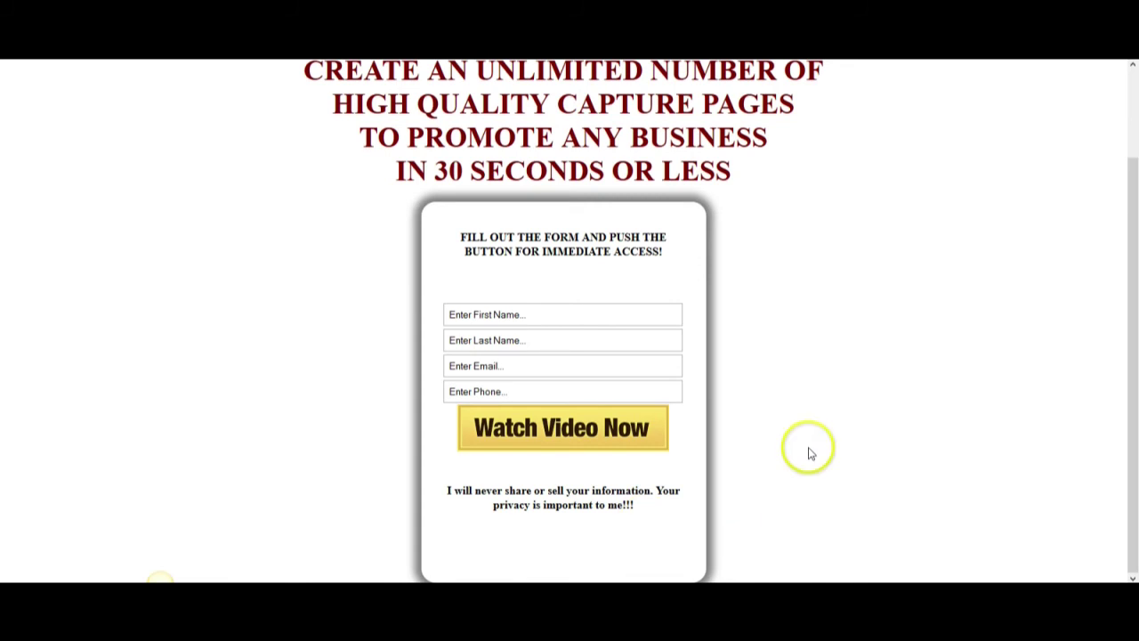
scroll(811, 445, "up", 2)
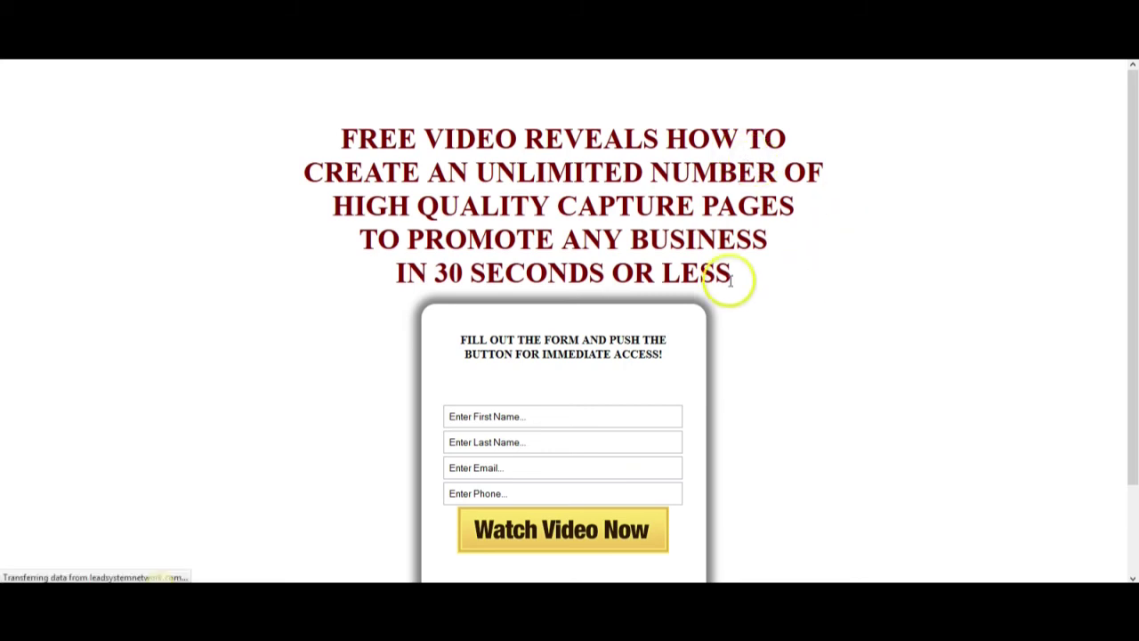
Close the page preview and open the capture page's advanced settings.
key("ctrl+w")
left_click(676, 317)
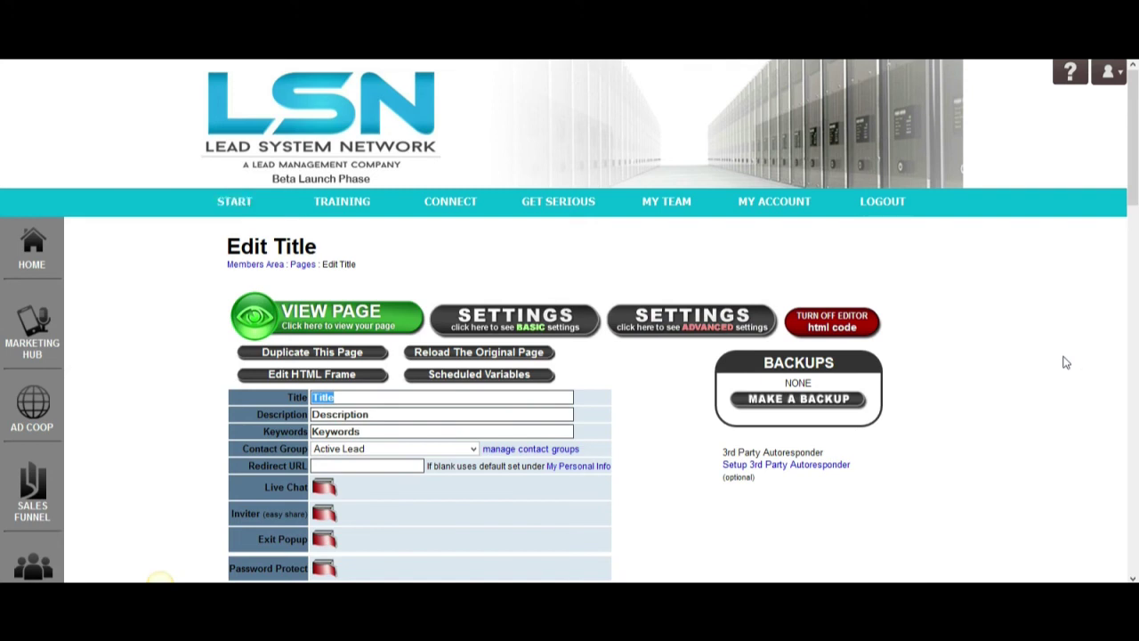
Set the capture page's title to "How to Create Custom High Quality Capture Pages".
type("How to Create CVu")
key("BackSpace")
key("BackSpace")
type("ustom ")
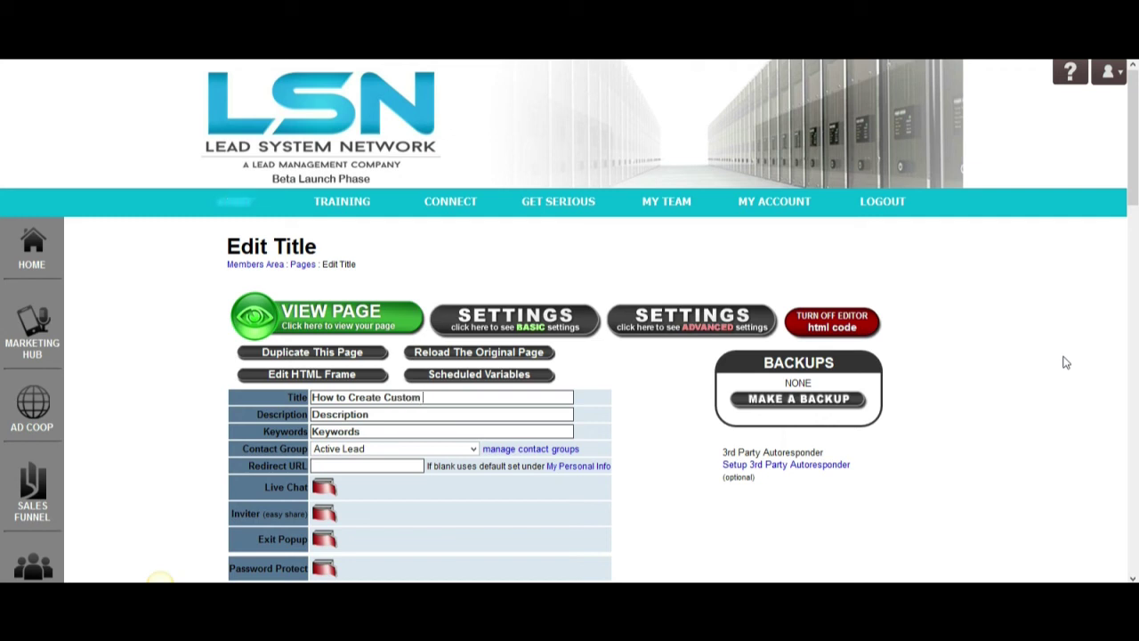
type("High Quality Capture Pages")
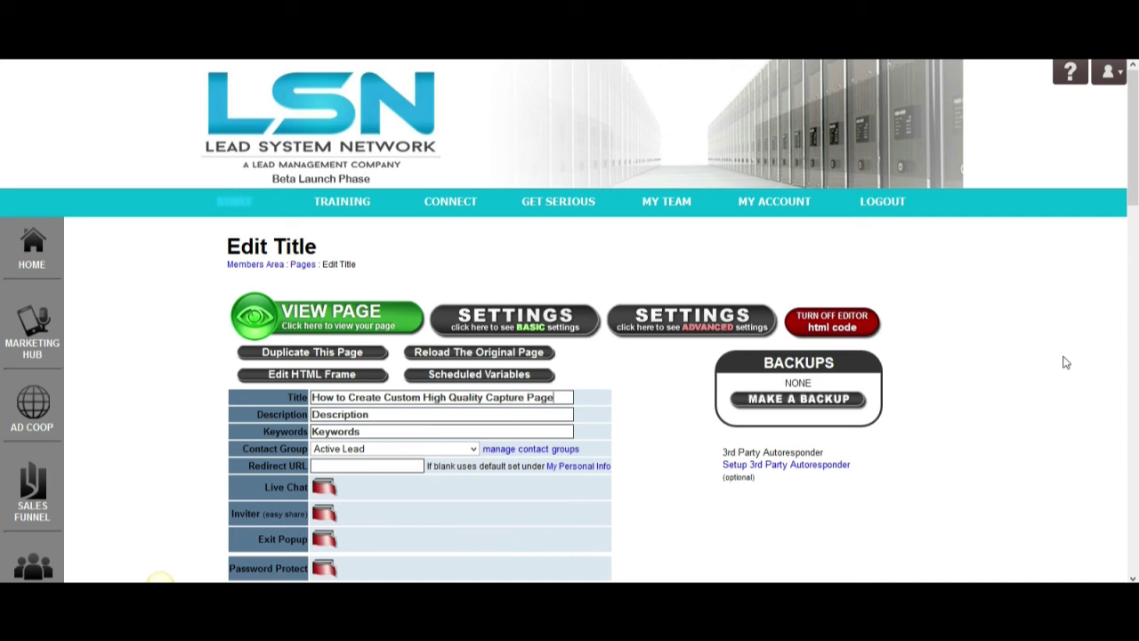
Set the page description to "Create high quality capture pages to promote any business or any opportunity in seconds.".
key("Tab")
type("Create high quality capture pag")
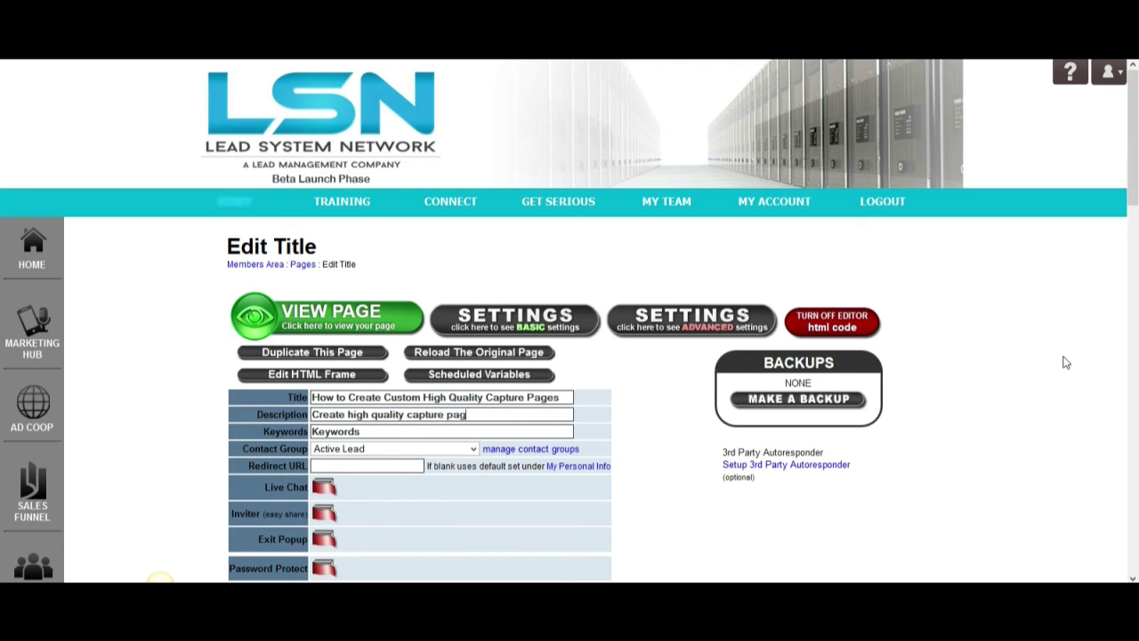
type("es to promote any business")
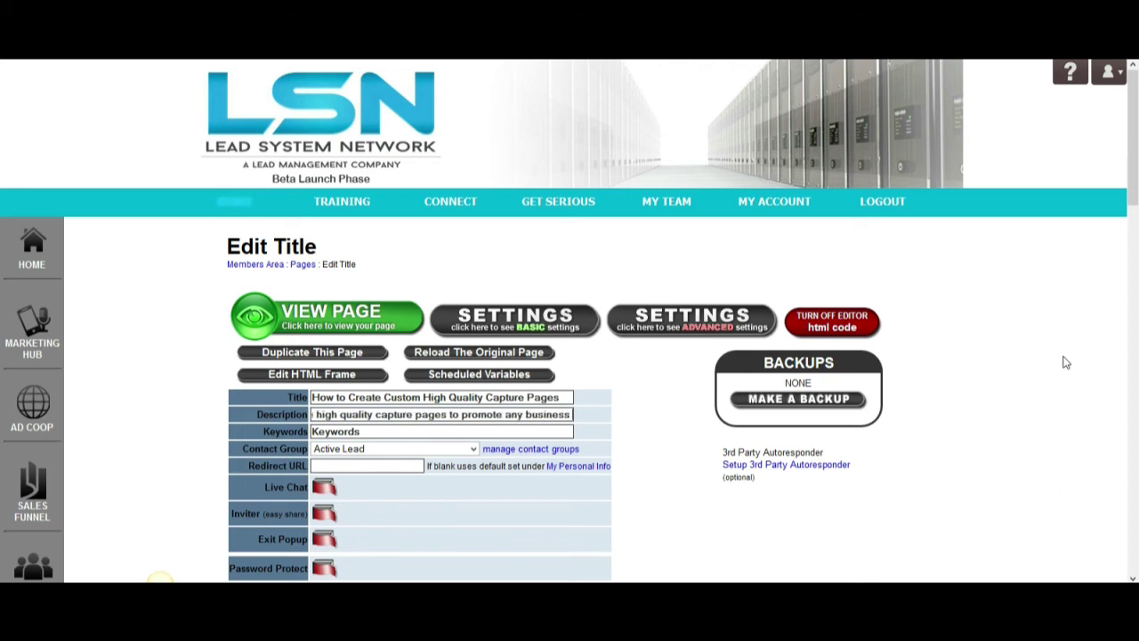
type(" or any opportu")
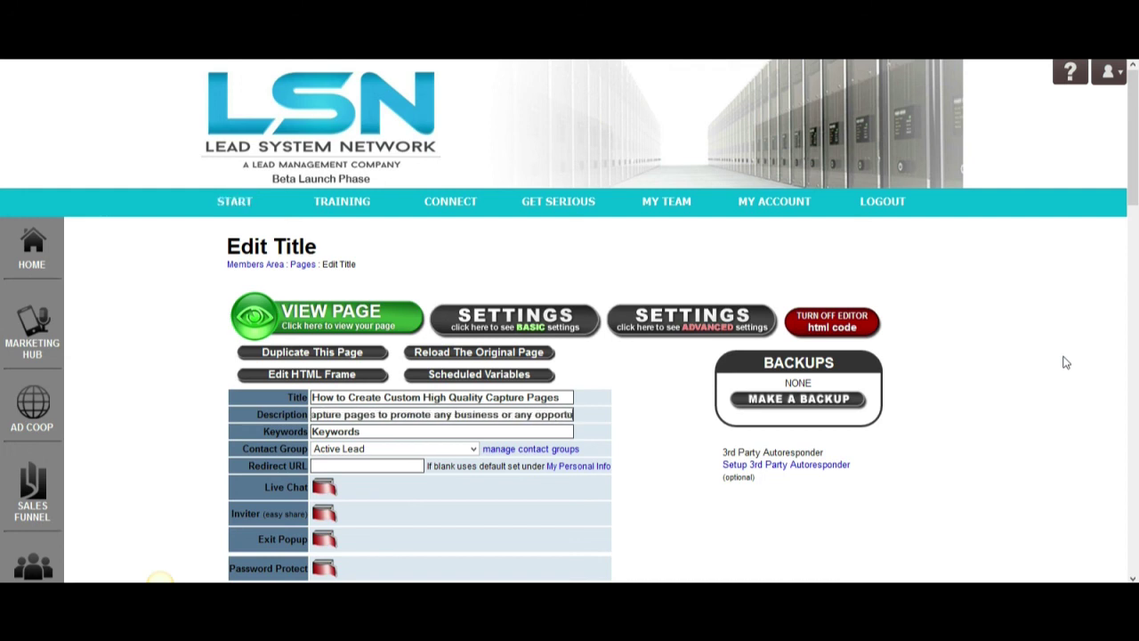
type("nity in seconds.")
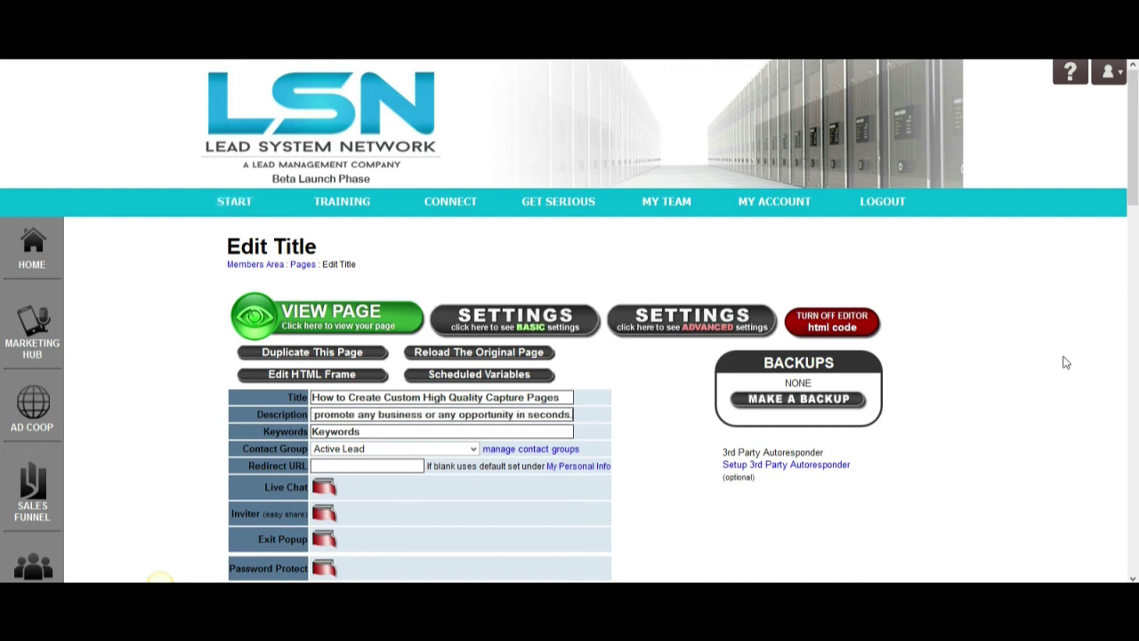
Set the page keywords to "capture pages, creator, how to, video, internet marketing, tools".
key("Tab")
type("capture pages, crea")
type("tor, how to, video, ")
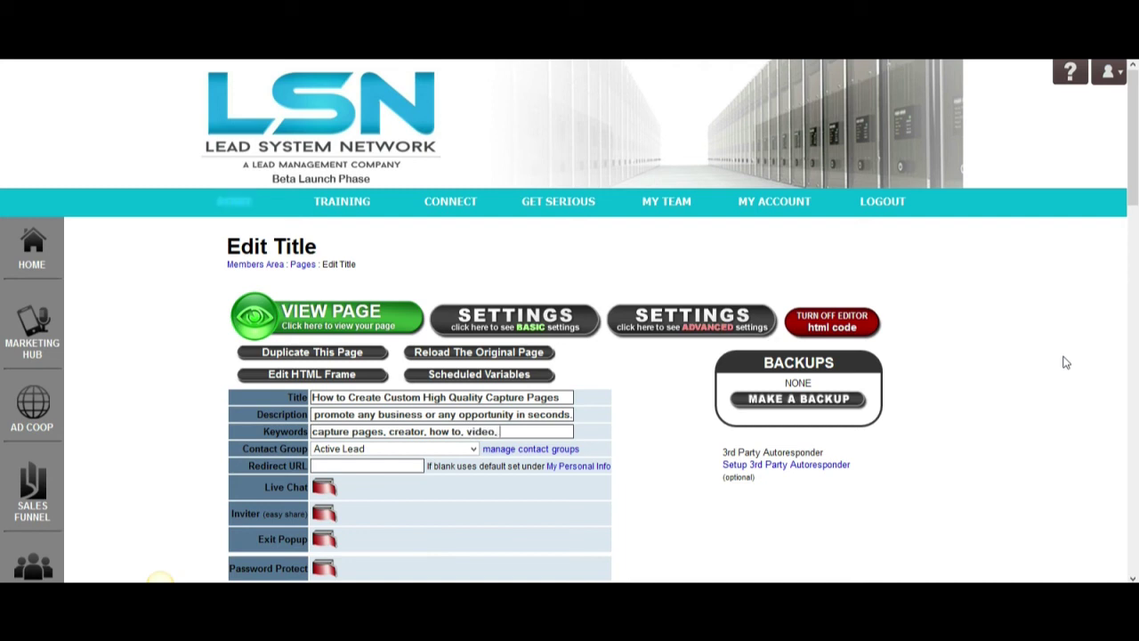
type("internet marketing, tools")
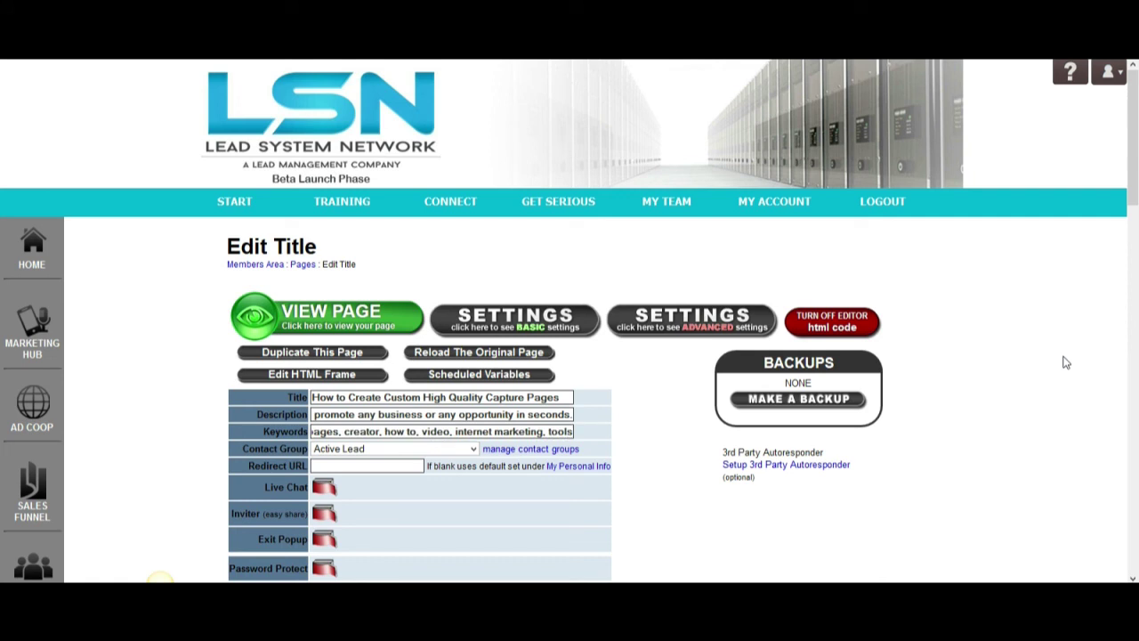
Assign the capture page to the "capture page series" contact group.
key("Tab")
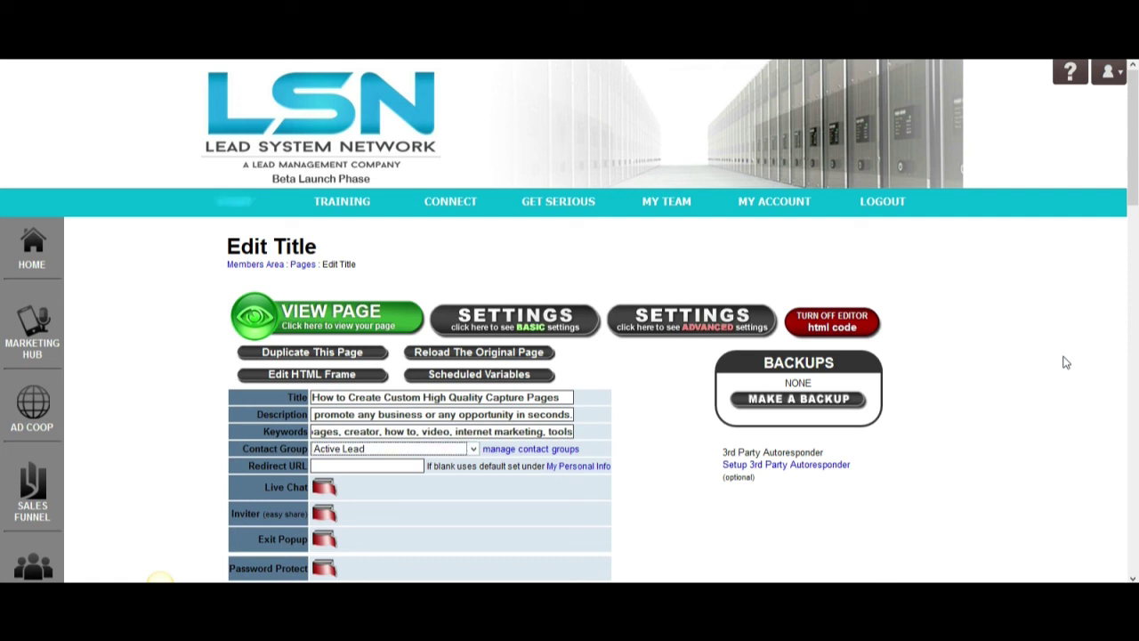
left_click(394, 451)
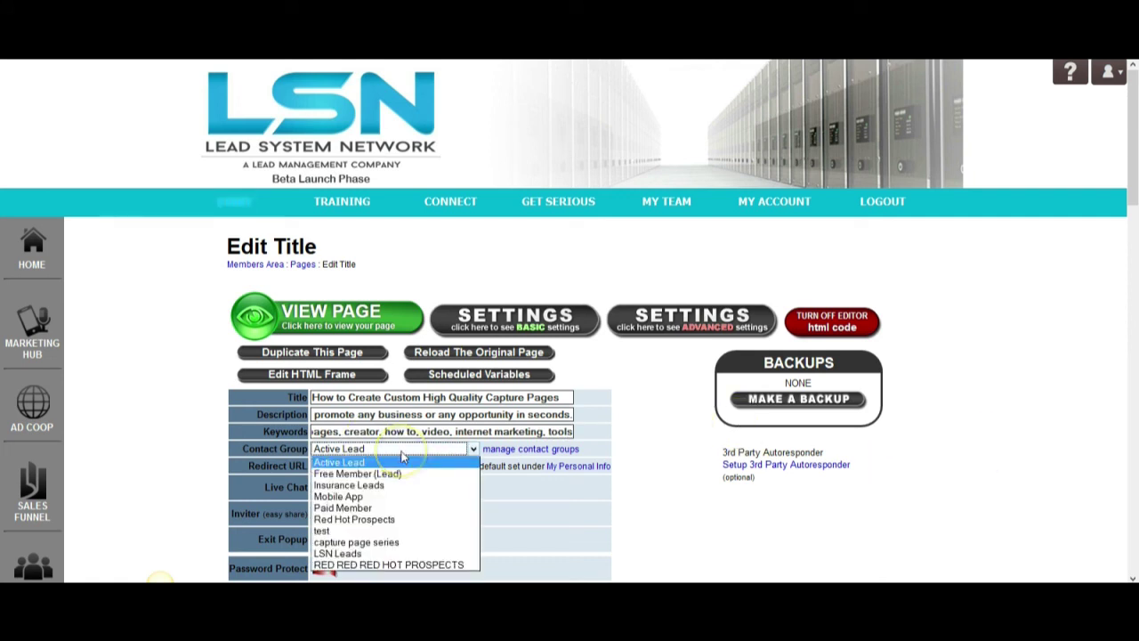
left_click(367, 542)
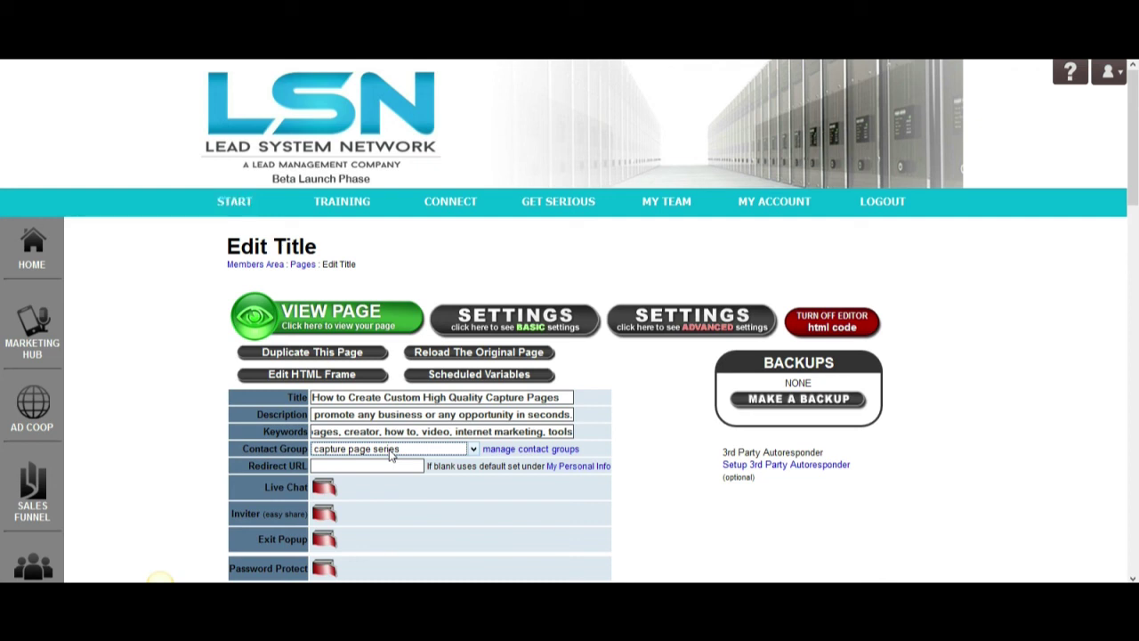
left_click(340, 464)
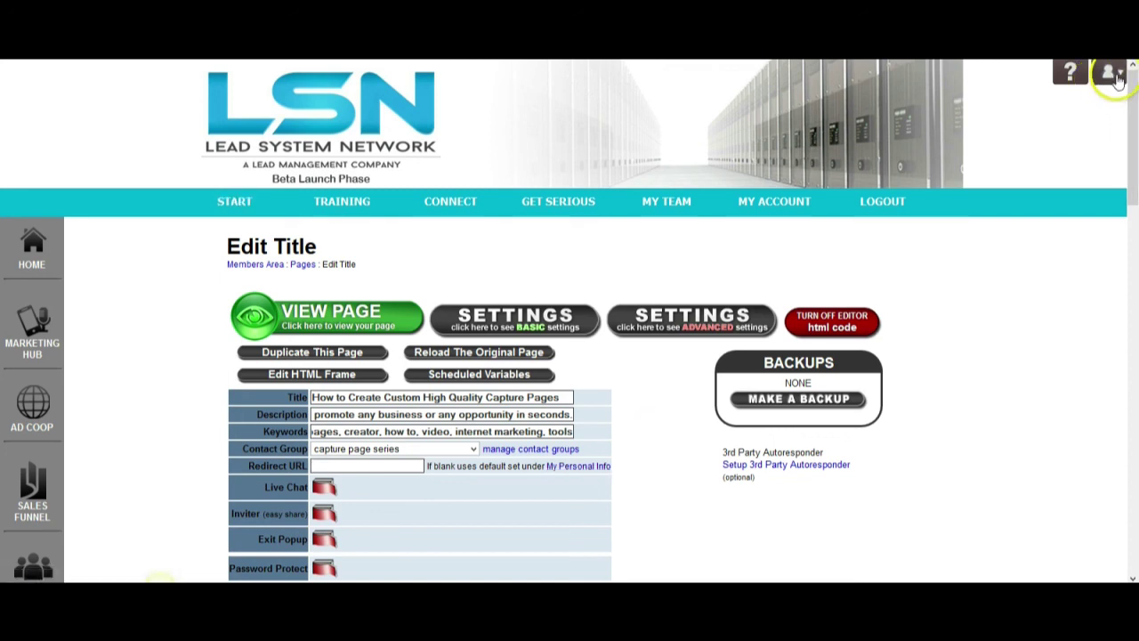
left_click(394, 464)
left_click(394, 465)
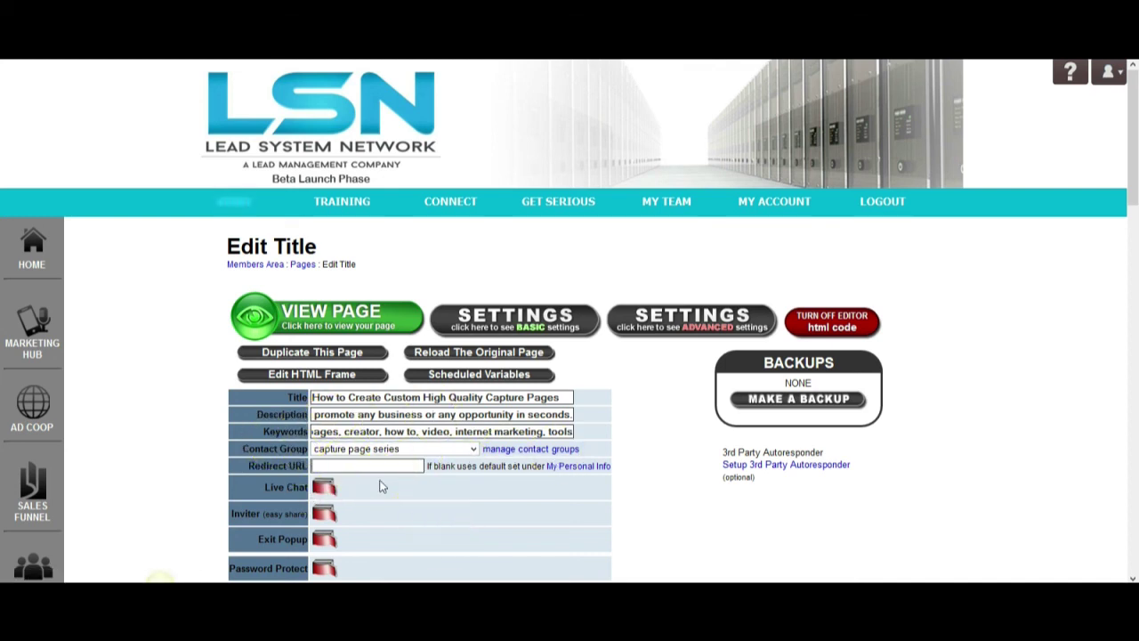
Save the capture page's changed title, description, keywords and contact group.
scroll(1012, 425, "down", 3)
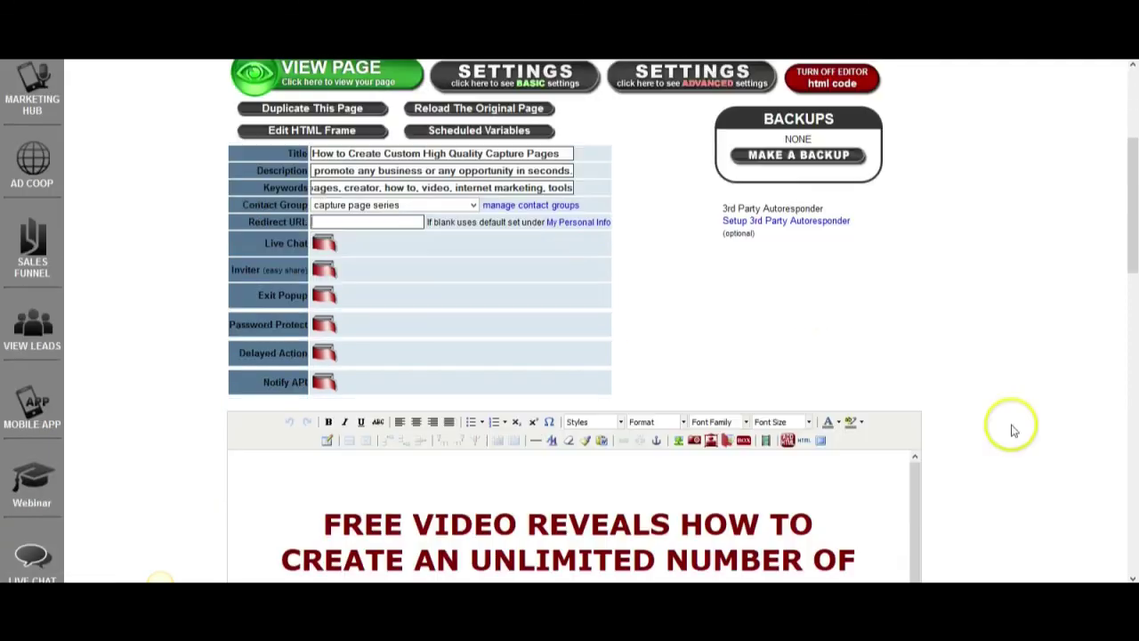
scroll(930, 339, "down", 15)
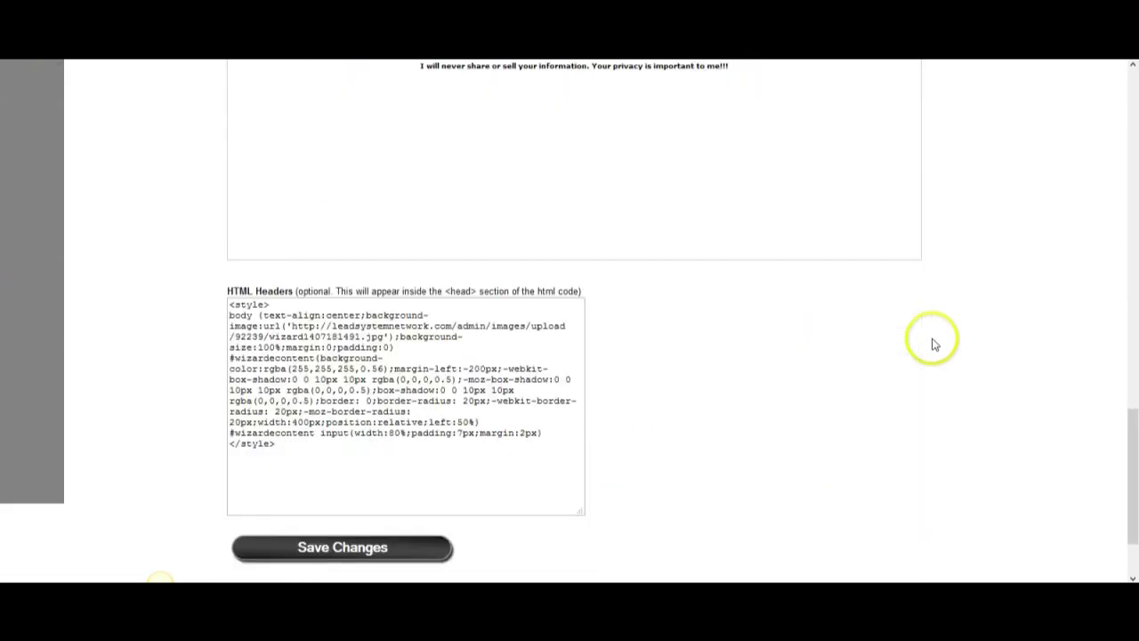
left_click(360, 447)
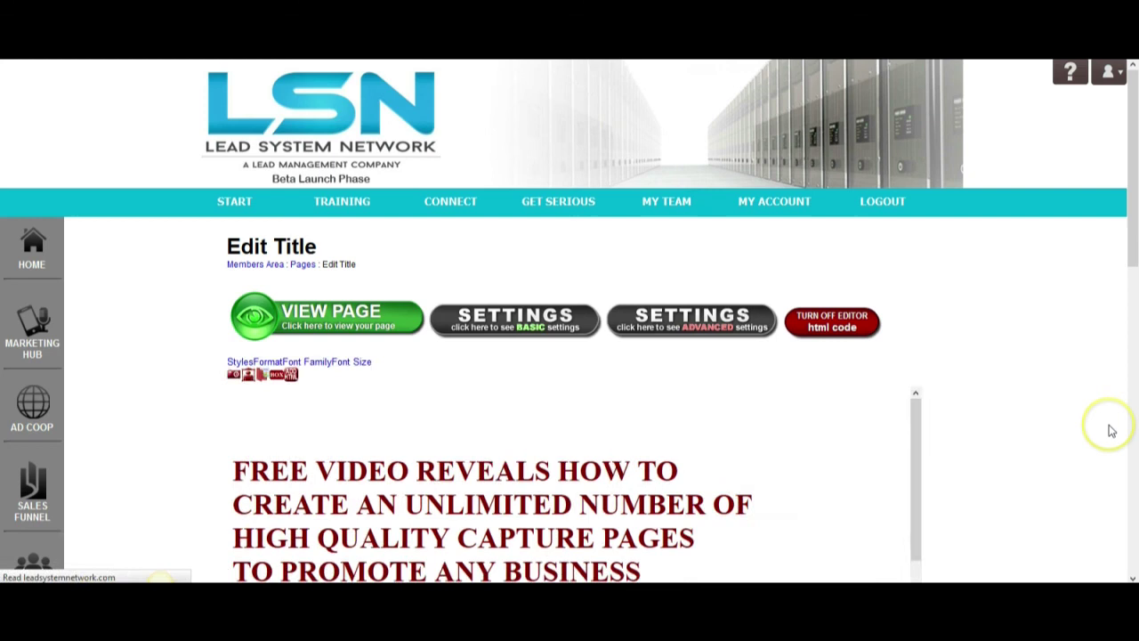
Reopen the capture page's advanced settings and go through the page down to the save option below the HTML headers.
scroll(1107, 431, "down", 3)
scroll(1106, 431, "down", 6)
scroll(1107, 431, "up", 8)
scroll(1106, 431, "up", 1)
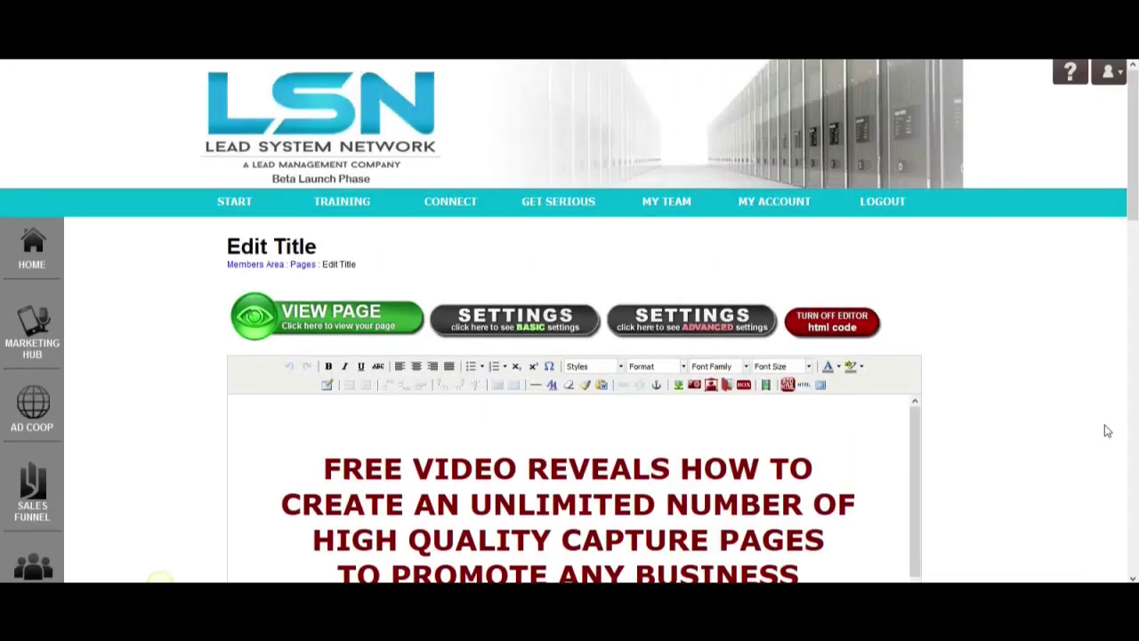
left_click(668, 320)
double_click(322, 397)
scroll(699, 448, "down", 12)
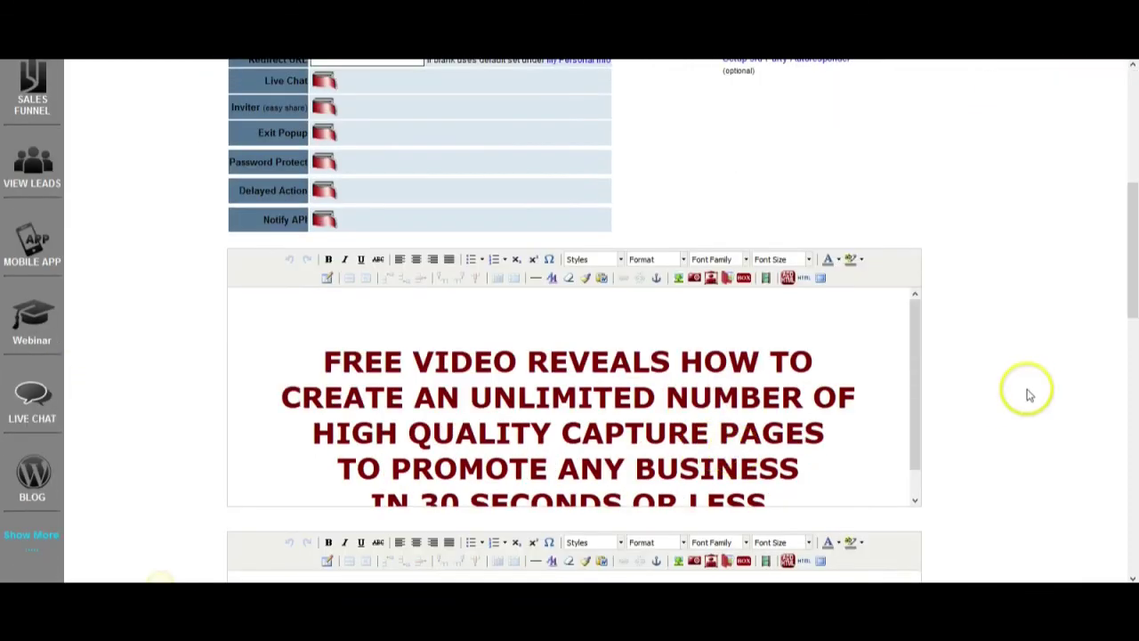
scroll(1124, 435, "down", 2)
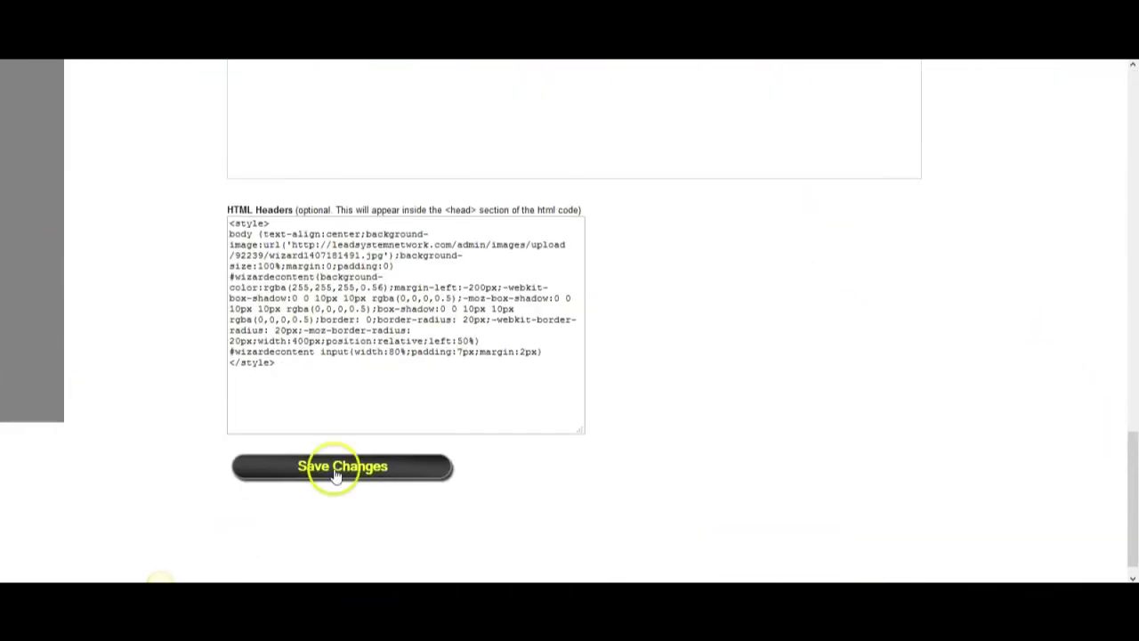